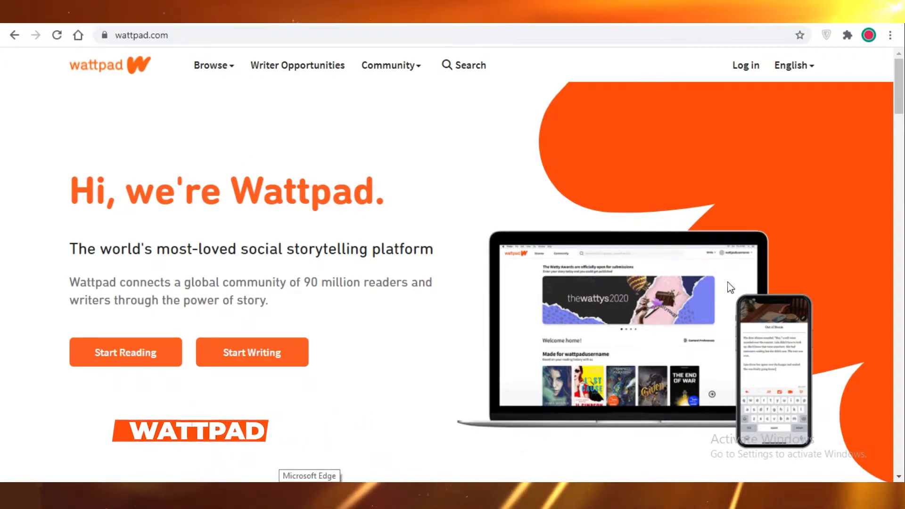
Sign up for a new Wattpad account with Google and allow Wattpad to access the Google account
scroll(483, 233, down, 1)
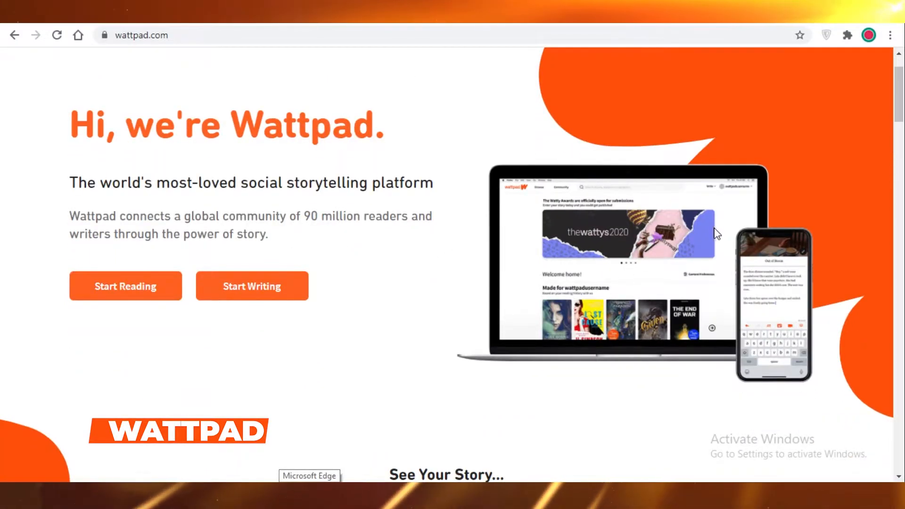
scroll(472, 236, up, 1)
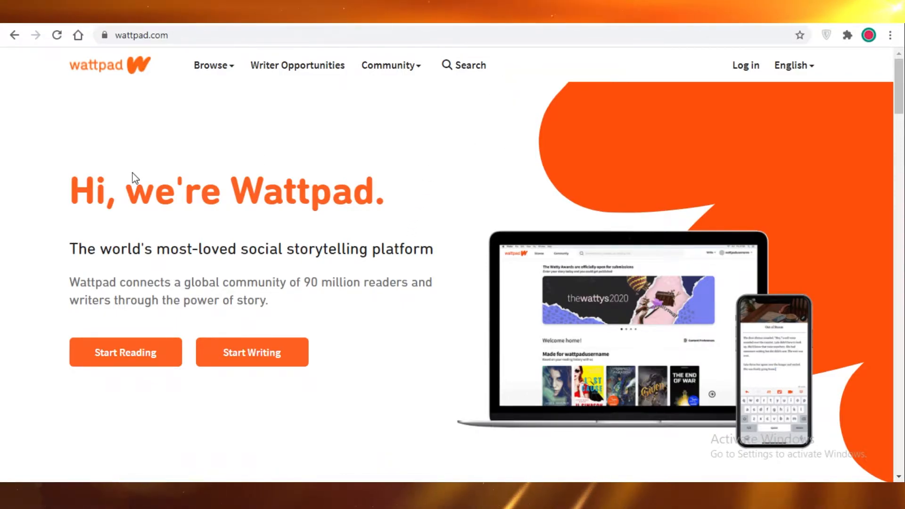
click(745, 69)
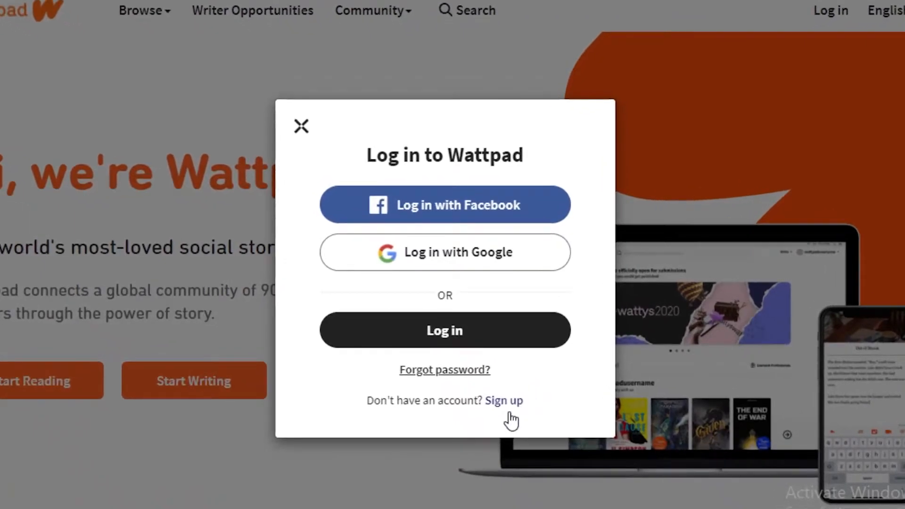
click(507, 406)
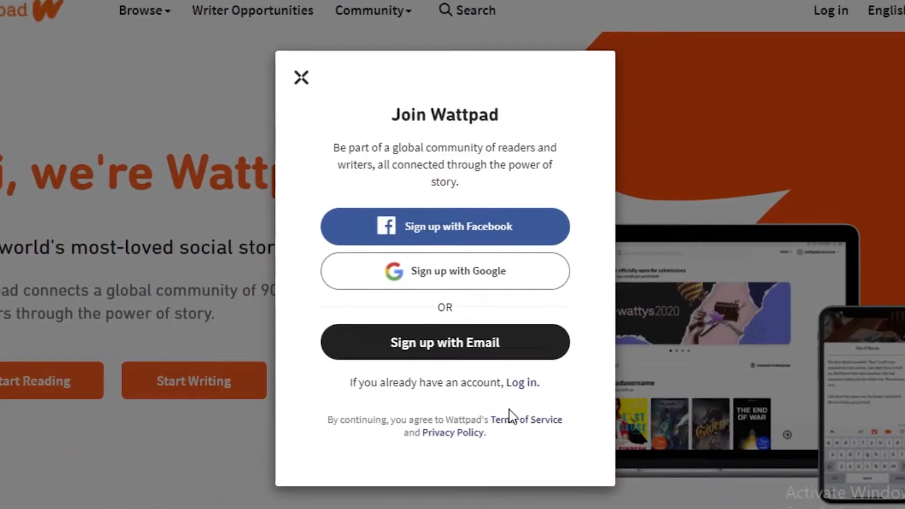
click(491, 288)
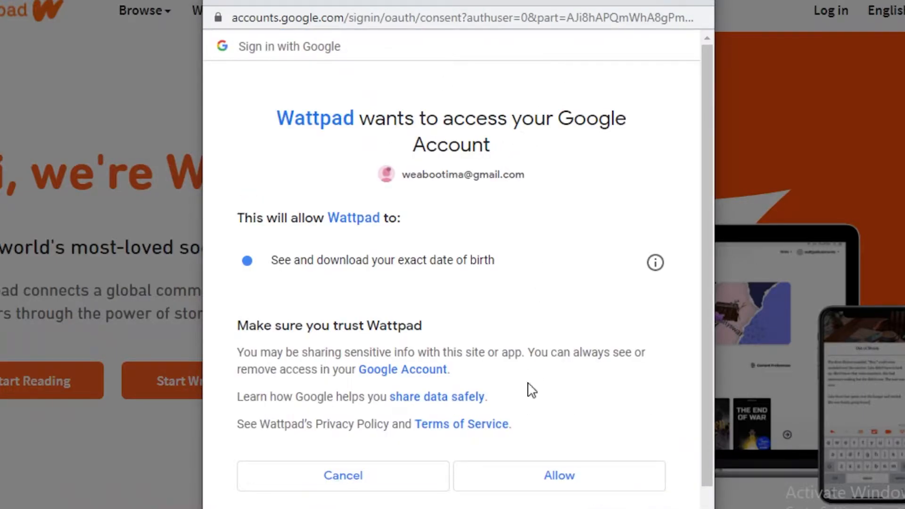
click(559, 477)
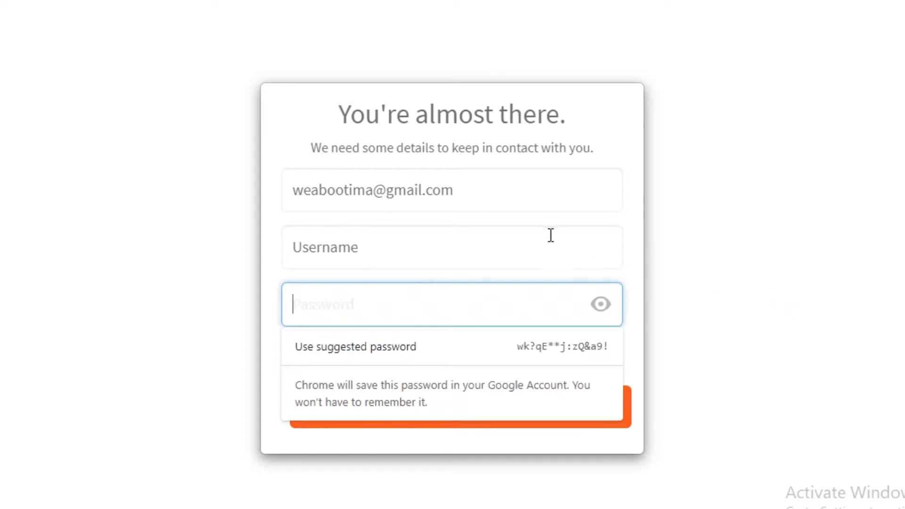
Fill in the account username and password and submit the registration details
click(437, 207)
click(399, 302)
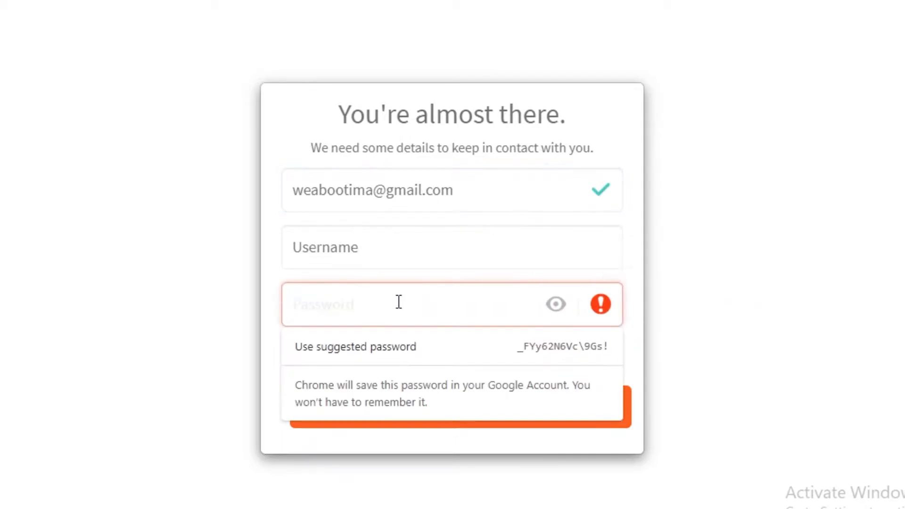
text(•)
click(479, 184)
click(431, 241)
text(FA)
text(JaneD)
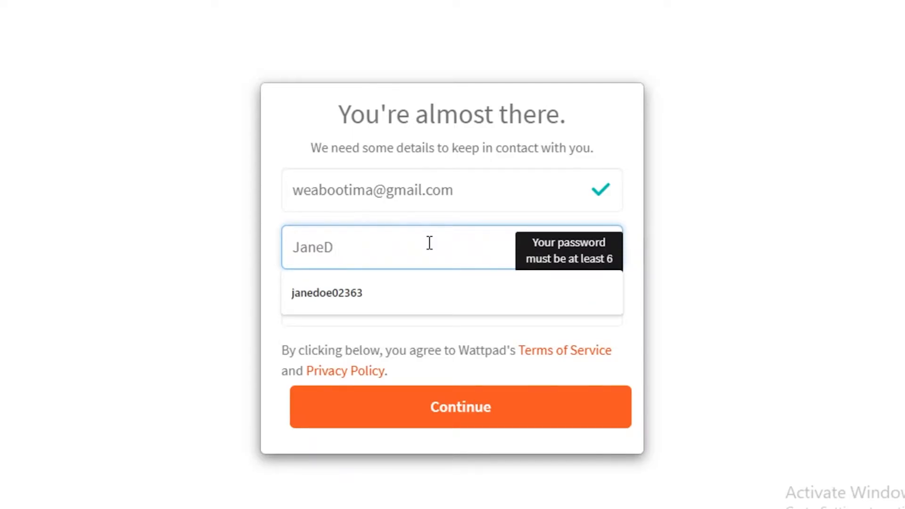
click(327, 297)
click(327, 299)
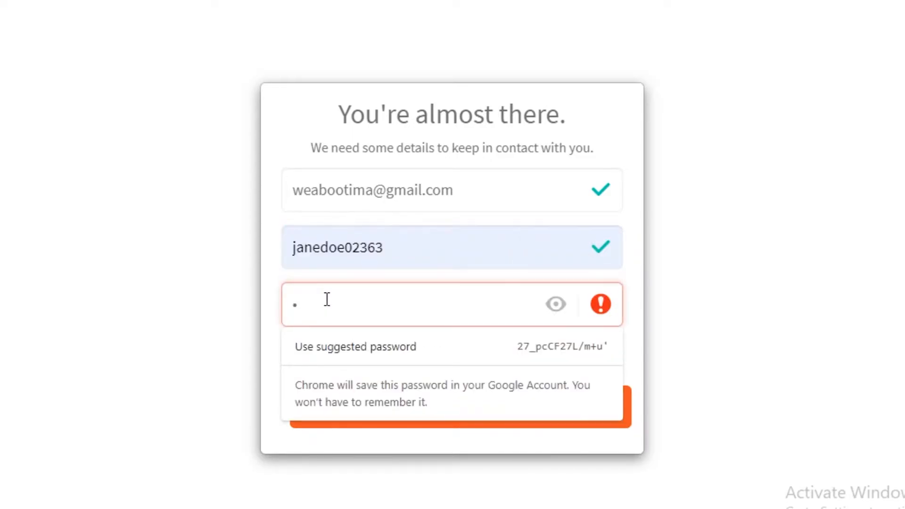
key(BackSpace)
text(•••••••••)
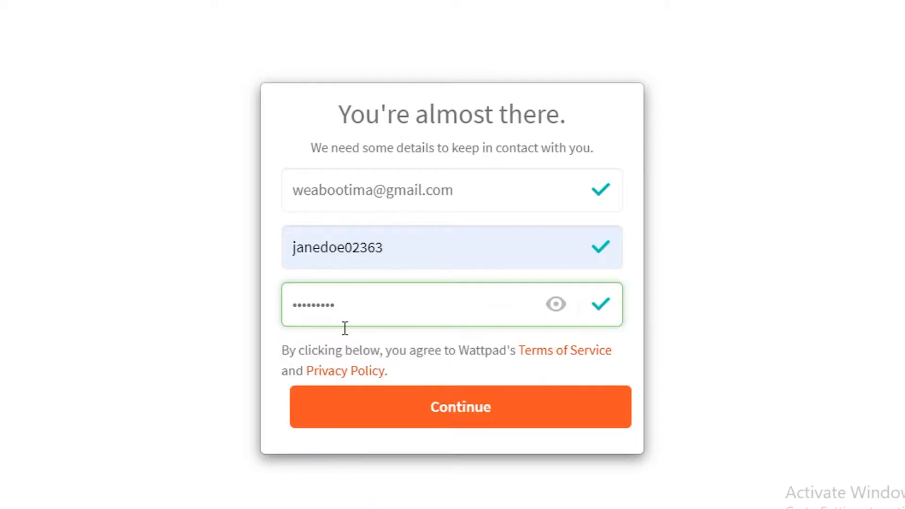
click(442, 424)
Indicate an interest in writing and skip the question about what best describes the writer
click(436, 283)
click(445, 398)
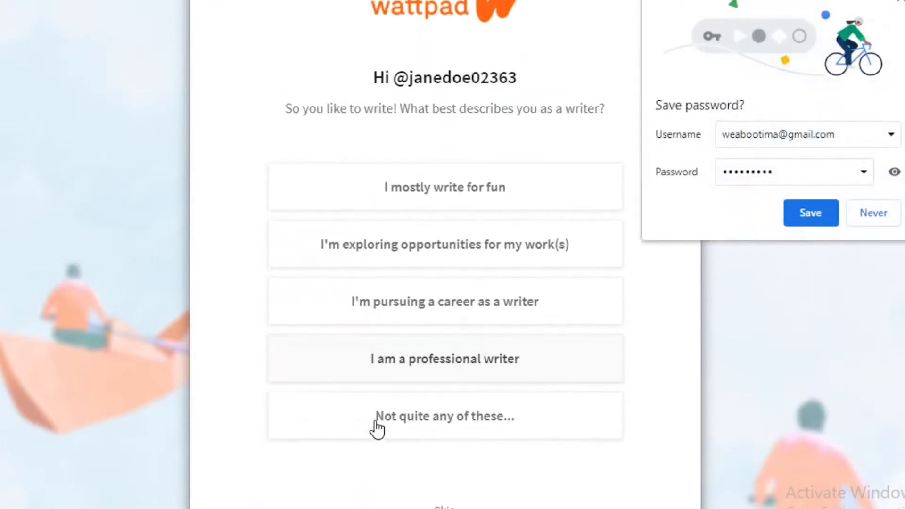
scroll(458, 228, down, 2)
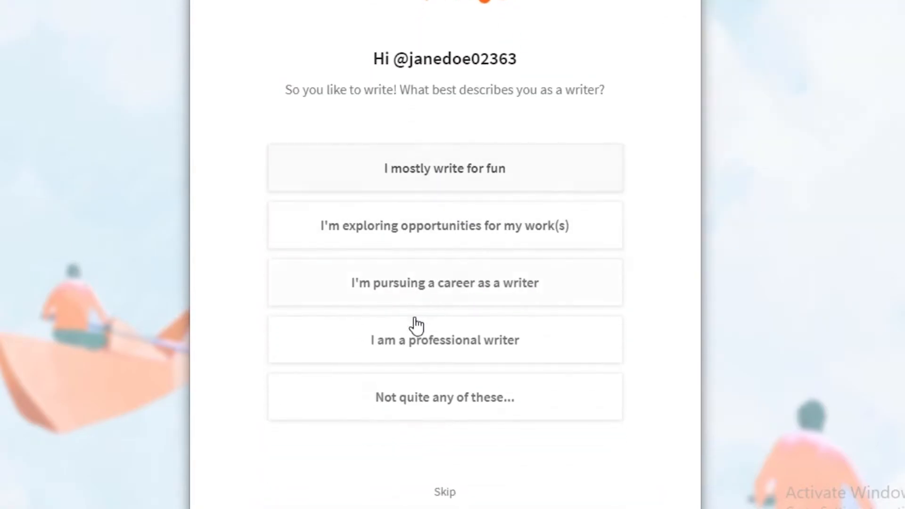
click(436, 493)
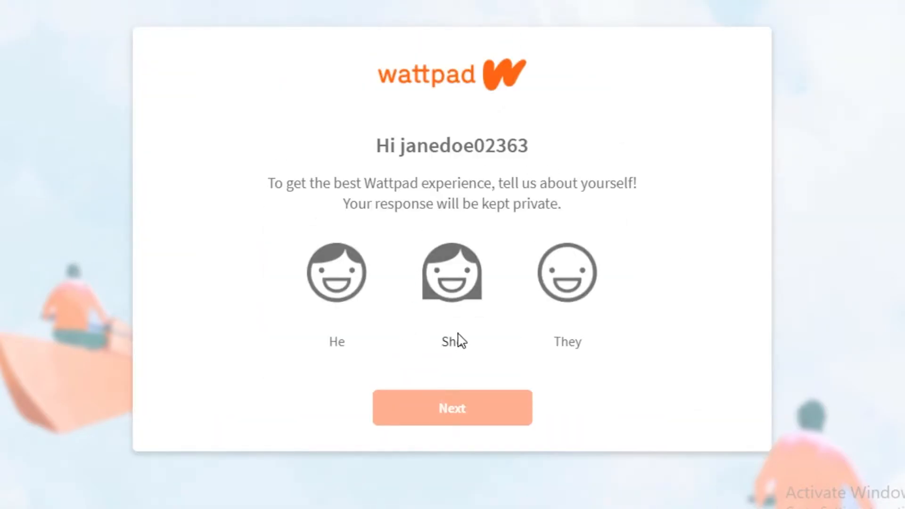
Choose She as the pronoun and Poetry as the favourite genre, then complete the profile setup
click(467, 278)
click(465, 414)
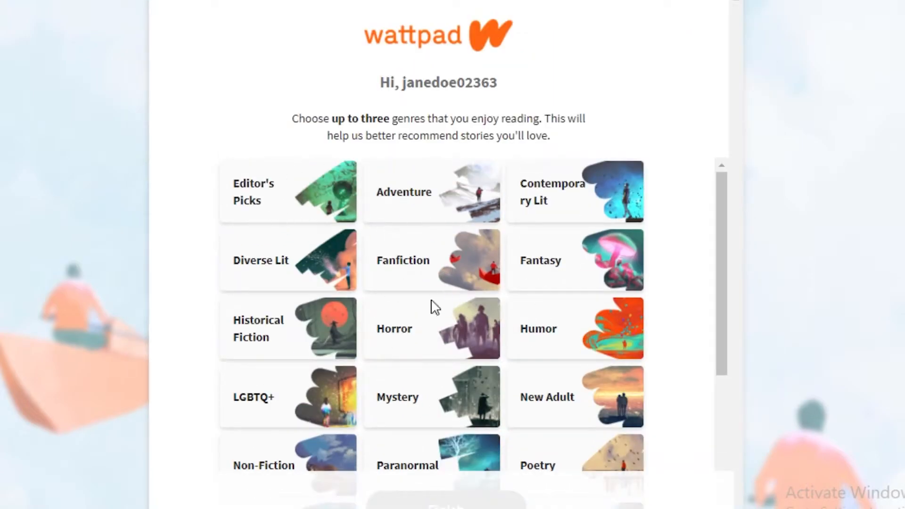
scroll(501, 266, down, 5)
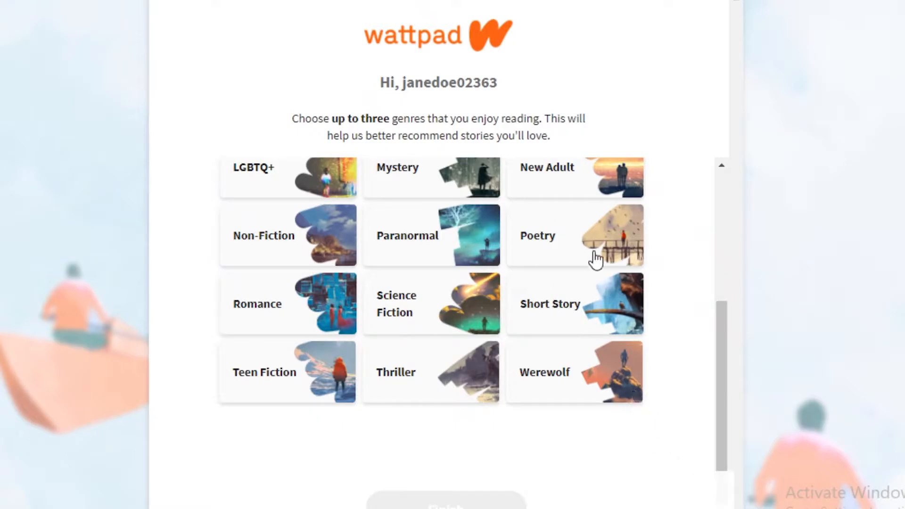
scroll(604, 278, up, 5)
scroll(559, 358, down, 3)
click(551, 297)
scroll(518, 297, up, 1)
scroll(589, 354, down, 2)
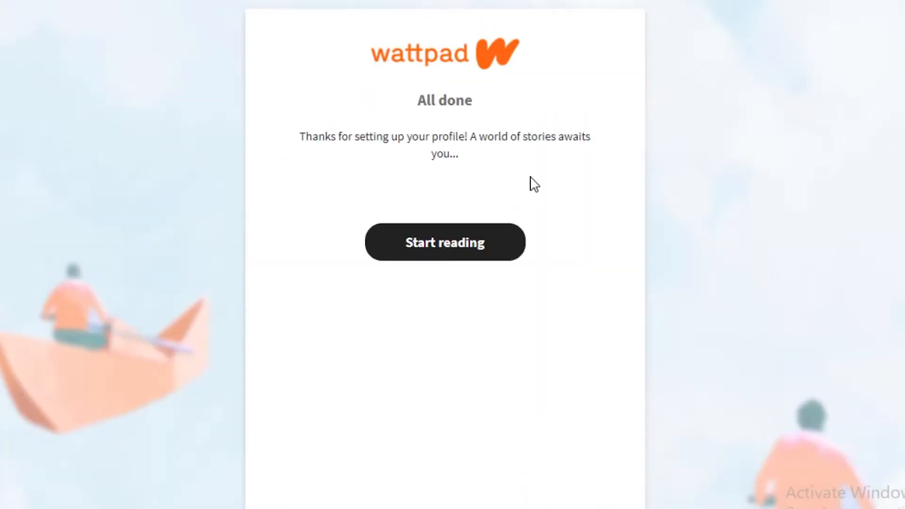
click(404, 436)
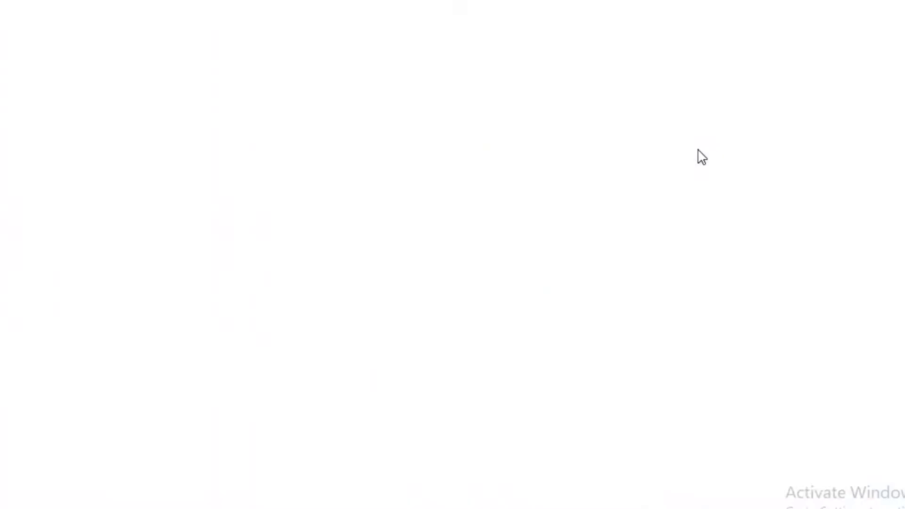
Start creating a new story and open its title for editing
click(649, 29)
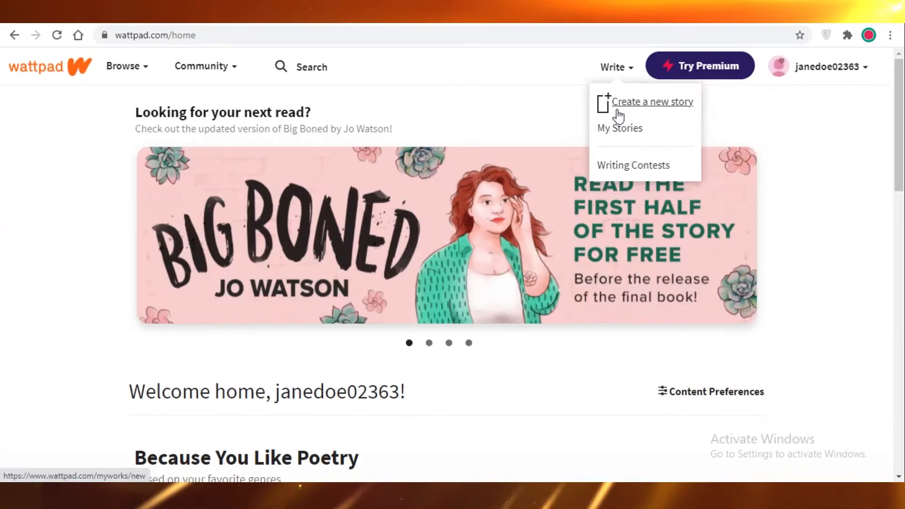
click(617, 111)
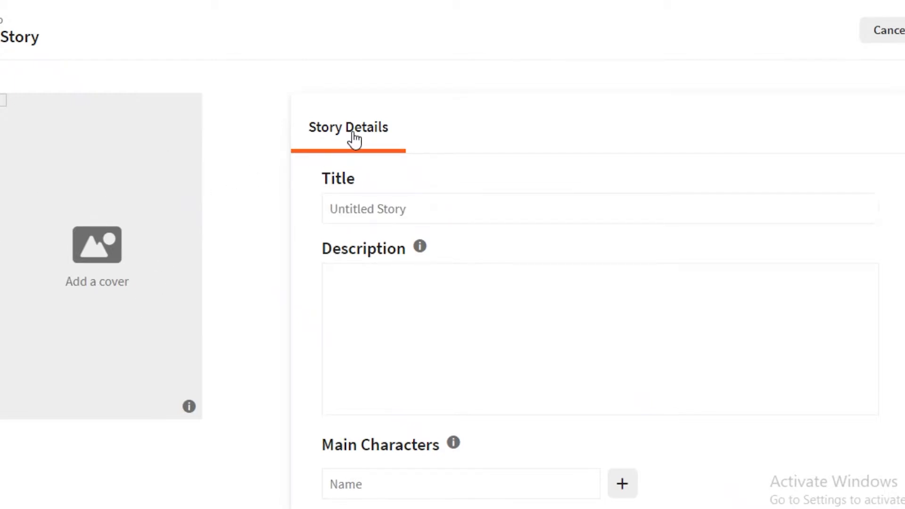
click(361, 209)
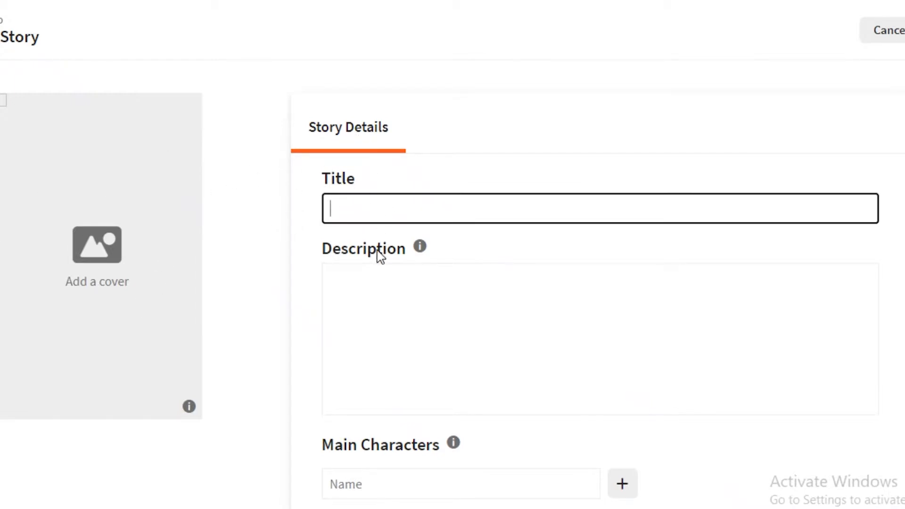
Examine the story details form from the title and description down to the language, copyright and rating settings
scroll(330, 212, down, 3)
scroll(391, 174, up, 2)
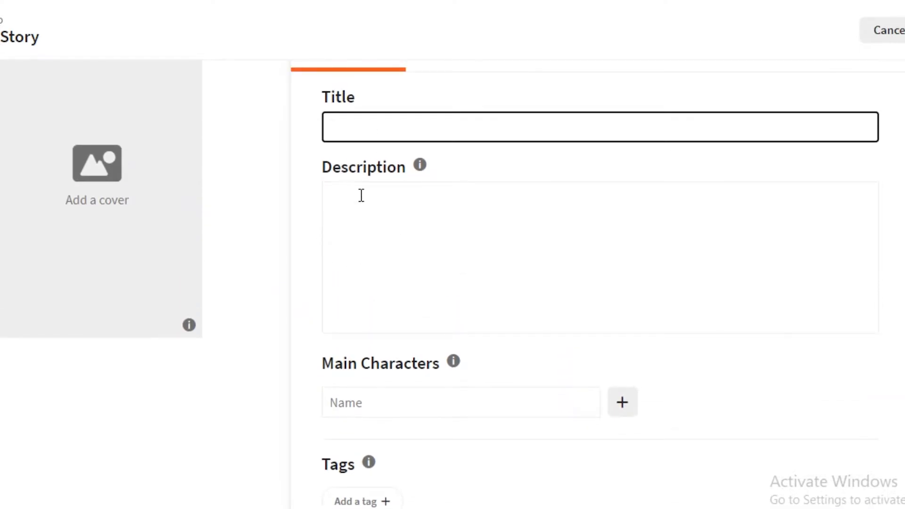
scroll(368, 247, down, 1)
scroll(368, 247, down, 1)
scroll(368, 325, down, 2)
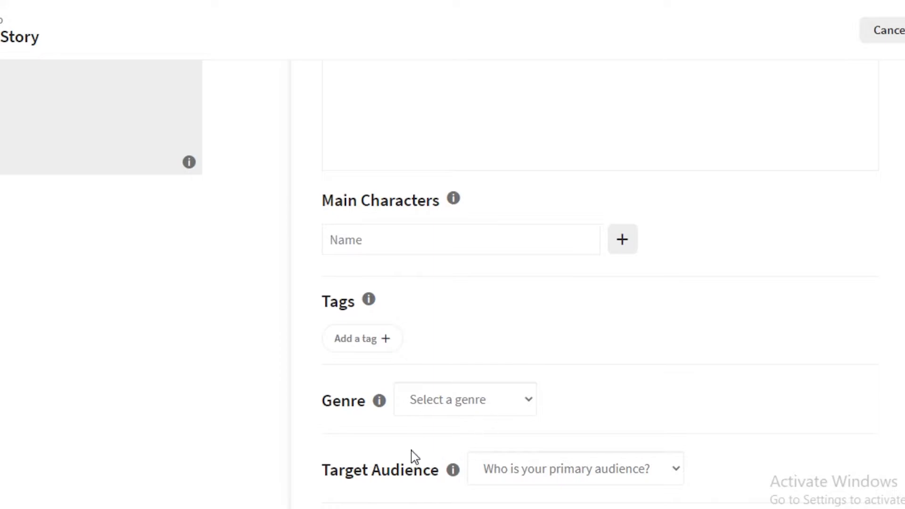
scroll(495, 401, down, 5)
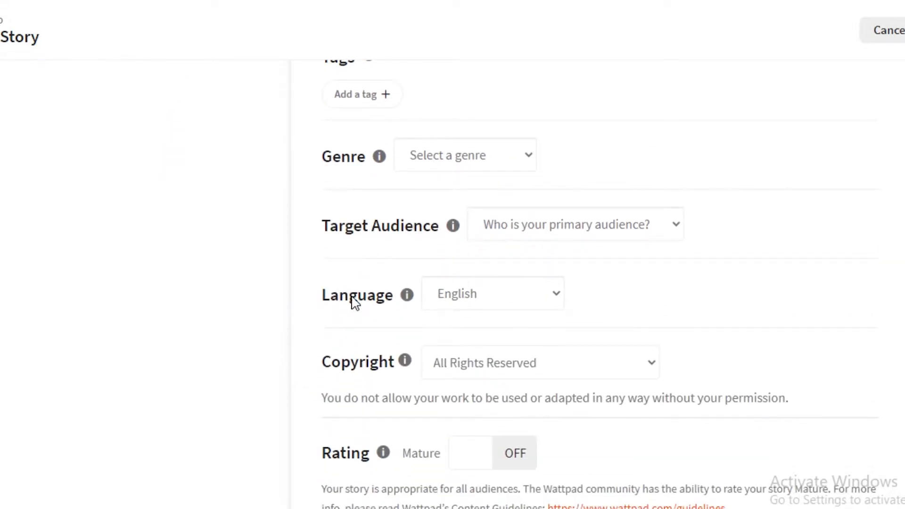
scroll(344, 453, down, 2)
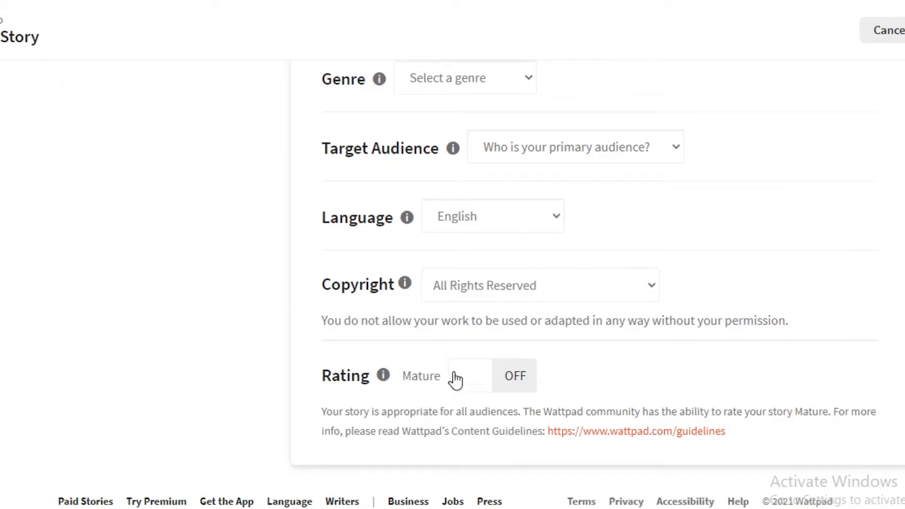
scroll(425, 208, up, 12)
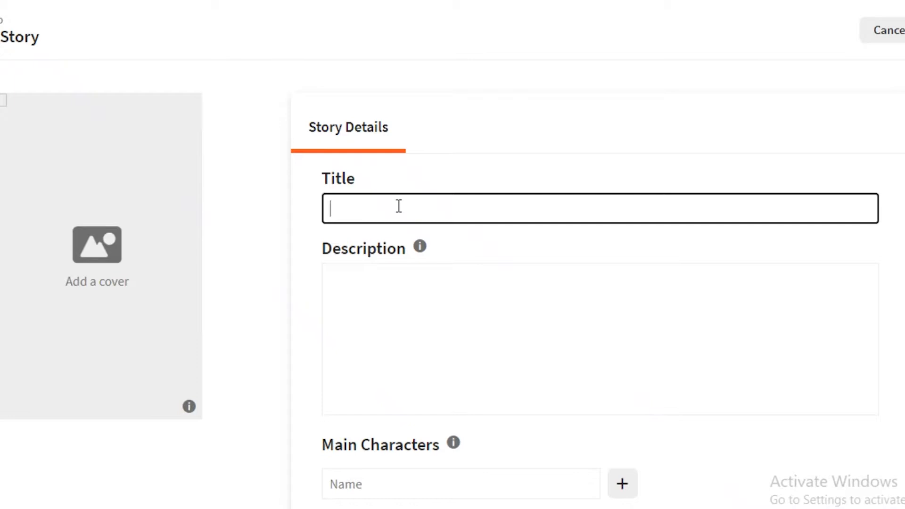
Set the story title to "Anime Artist"
key(BackSpace)
key(BackSpace)
text(Anime Girl)
text( Artist)
Enter the story description "Japanese girl fell in love with drawing Anime"
click(441, 300)
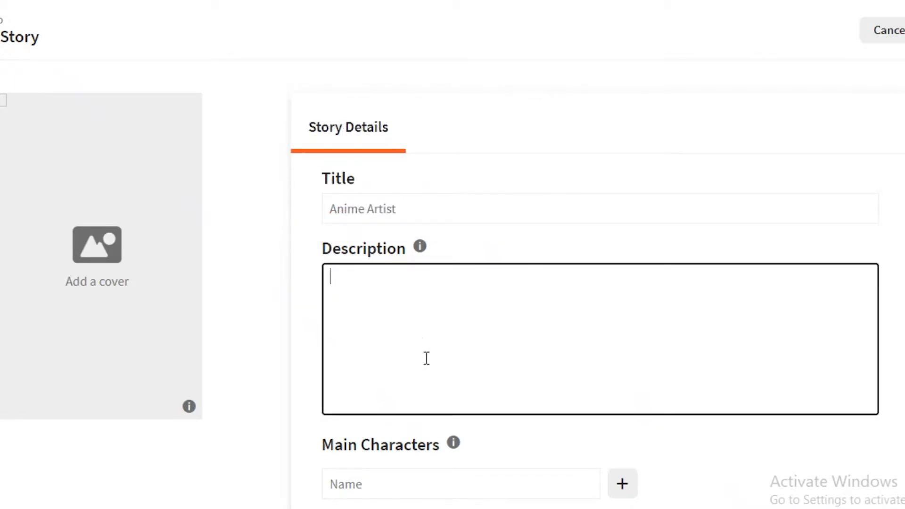
text(L)
key(BackSpace)
text(Japanese girl fell in love with d)
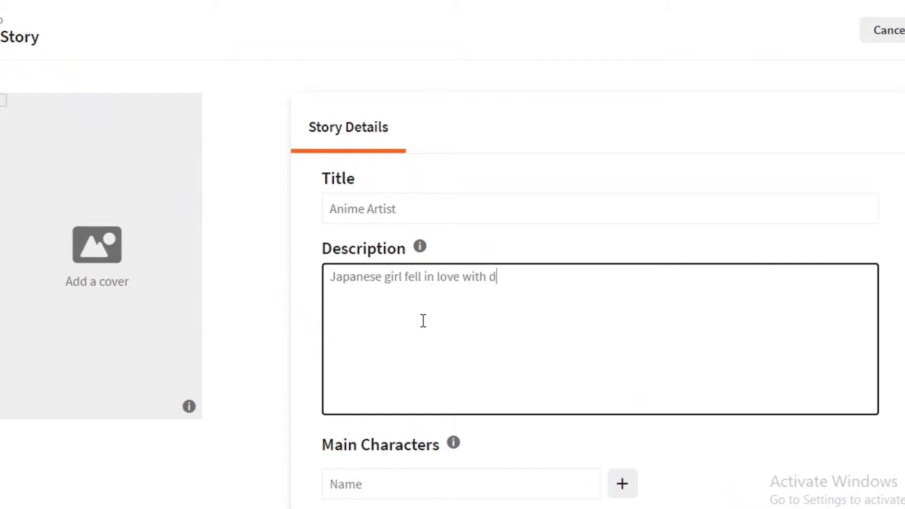
text(e)
Enter Yuki, Lola, Yuri and Eren as the story's main characters
scroll(441, 400, down, 5)
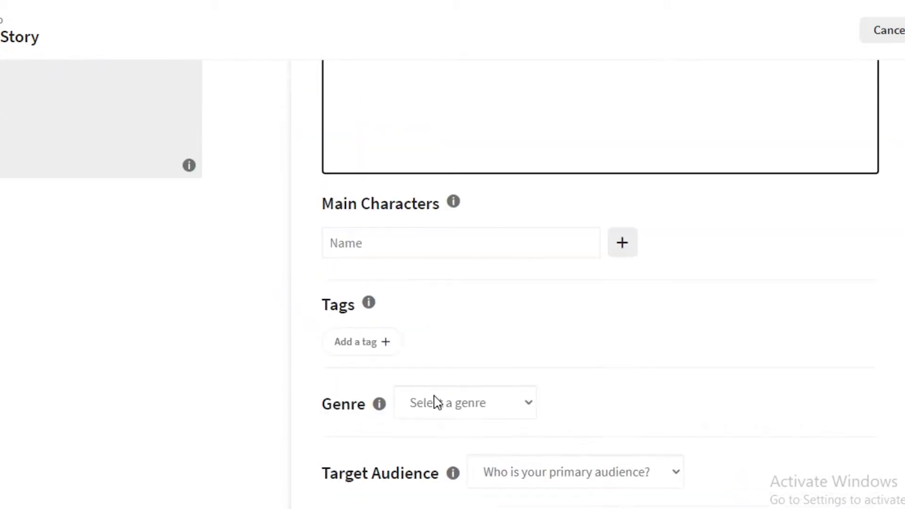
click(385, 240)
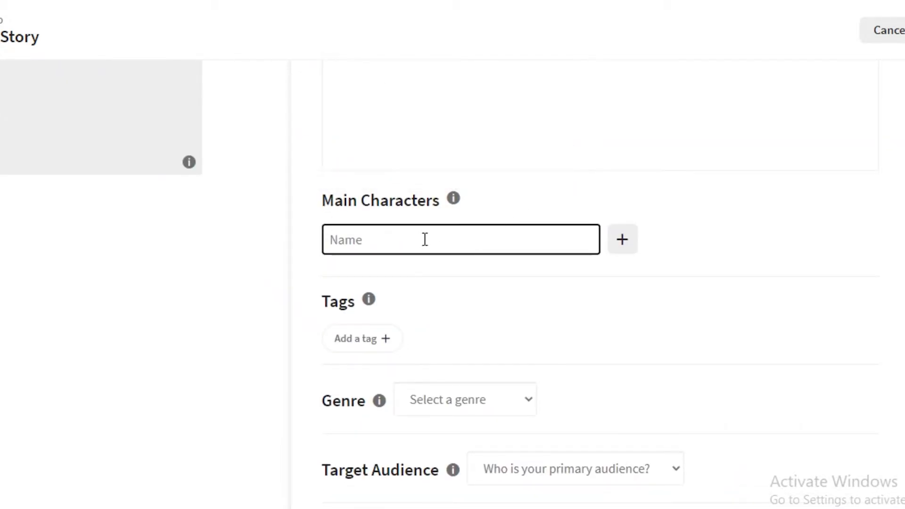
text(Yuki)
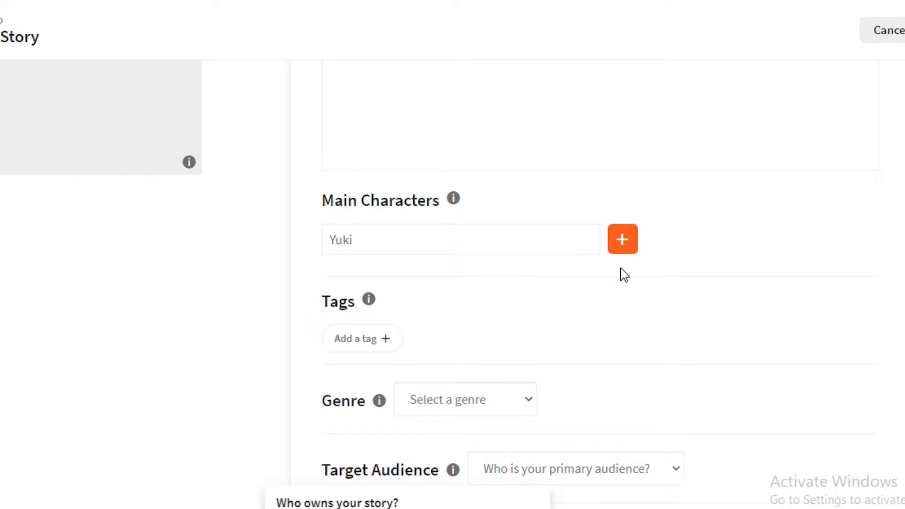
click(620, 249)
click(385, 281)
click(629, 284)
click(429, 288)
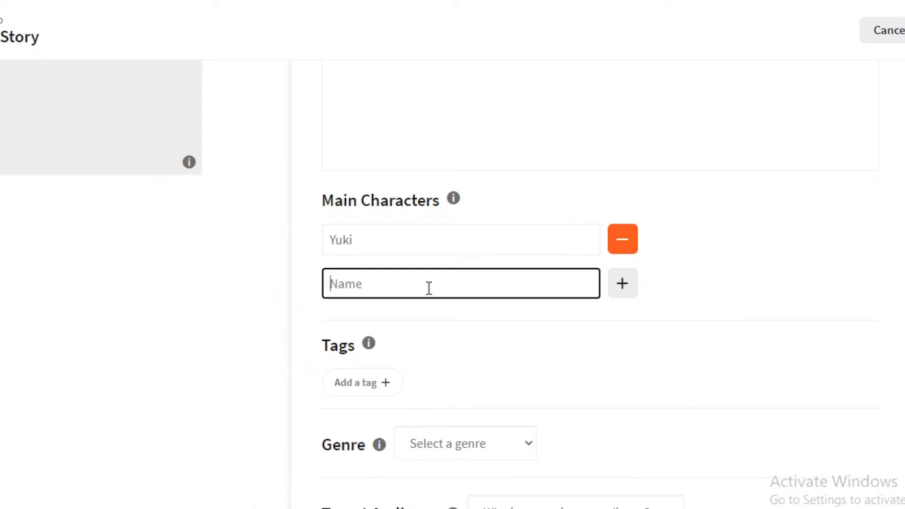
text(A)
key(BackSpace)
text(L)
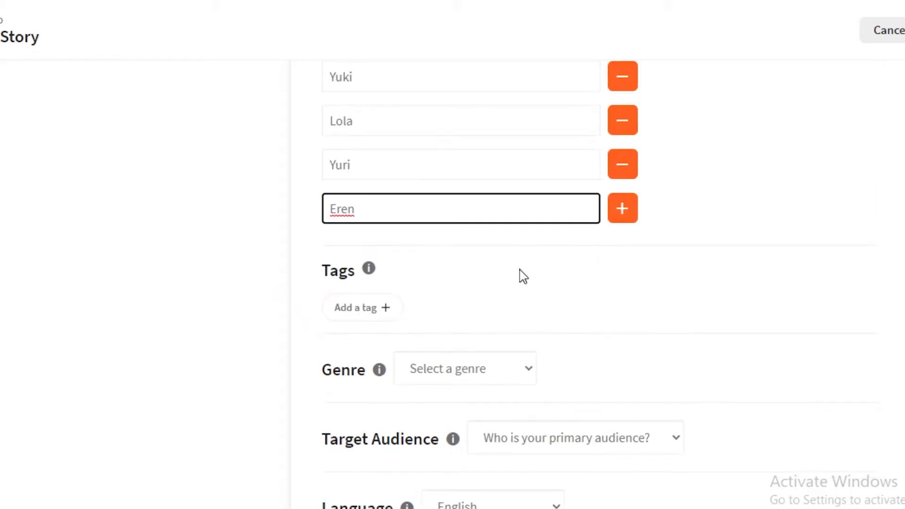
Review the filled-in story details from the title and description through the main characters to the tags and genre sections
scroll(519, 274, up, 5)
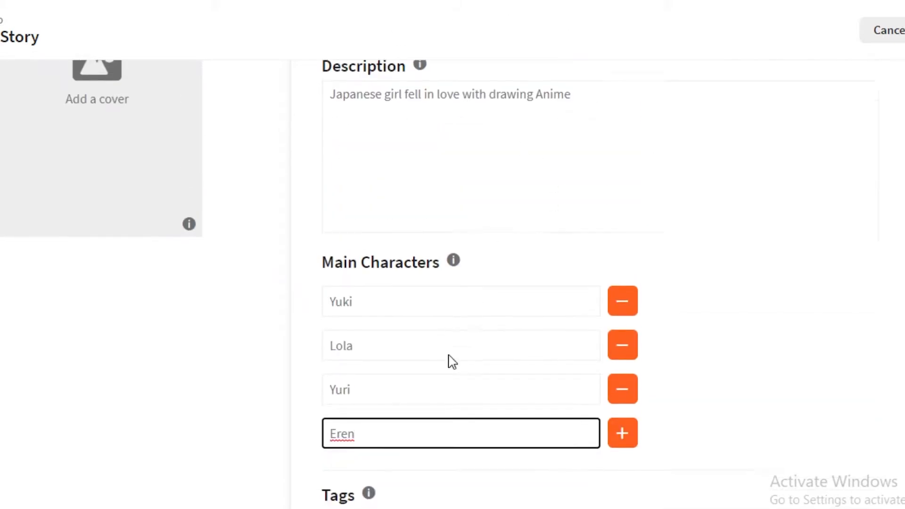
scroll(519, 245, down, 3)
scroll(339, 323, down, 2)
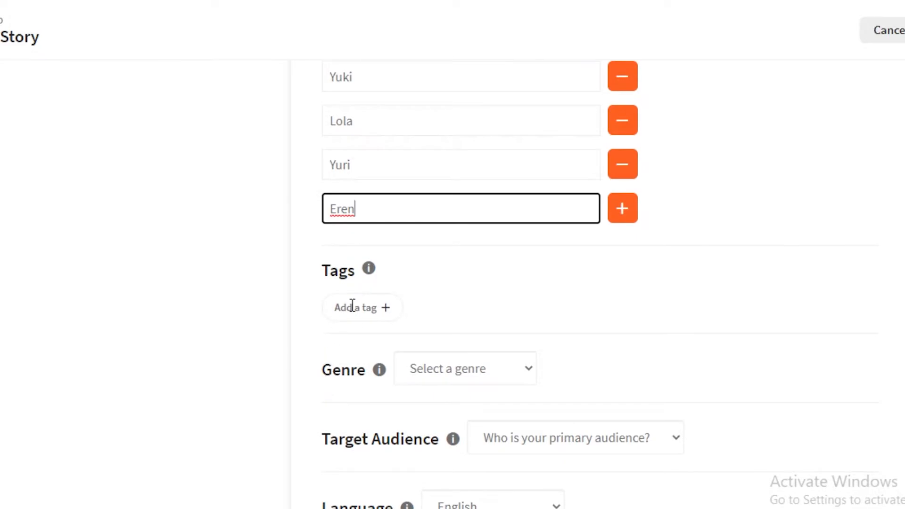
click(352, 306)
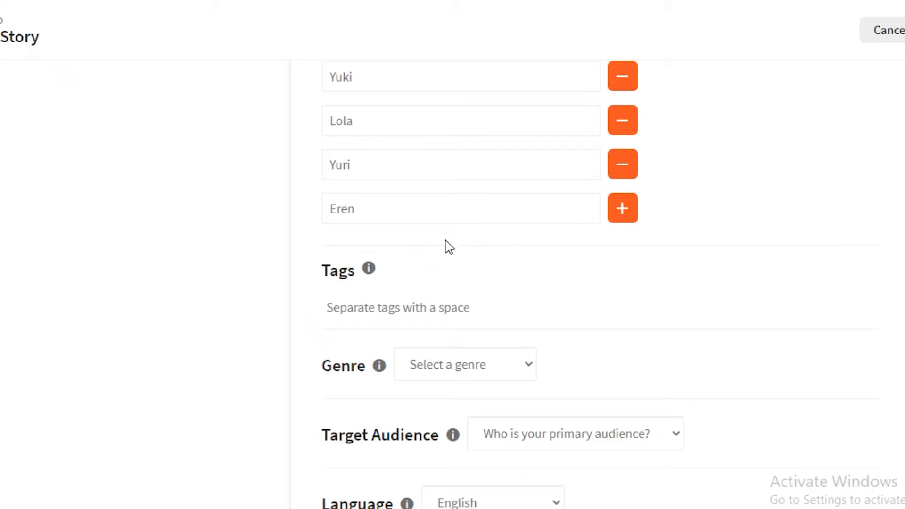
scroll(288, 358, up, 1)
drag(265, 369, 239, 404)
scroll(264, 363, down, 2)
click(351, 225)
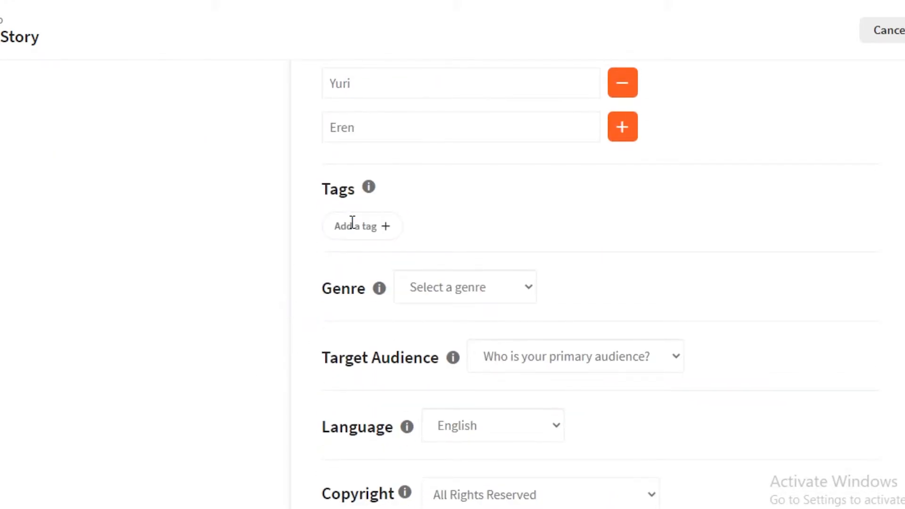
scroll(299, 241, up, 7)
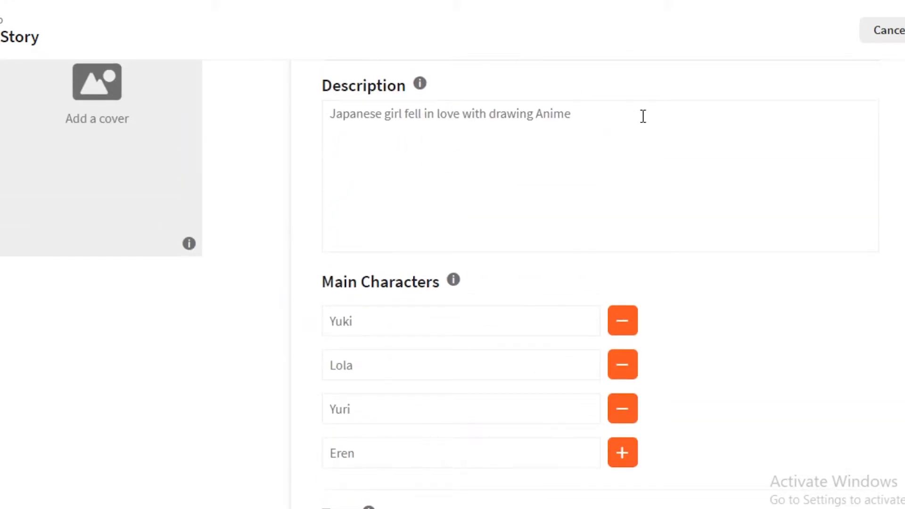
scroll(485, 188, down, 8)
scroll(400, 264, up, 3)
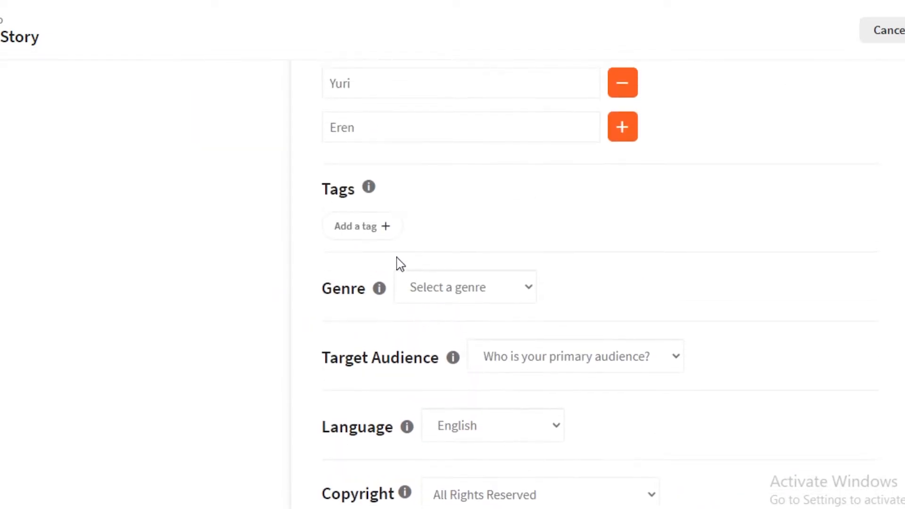
scroll(751, 337, up, 8)
scroll(432, 371, down, 8)
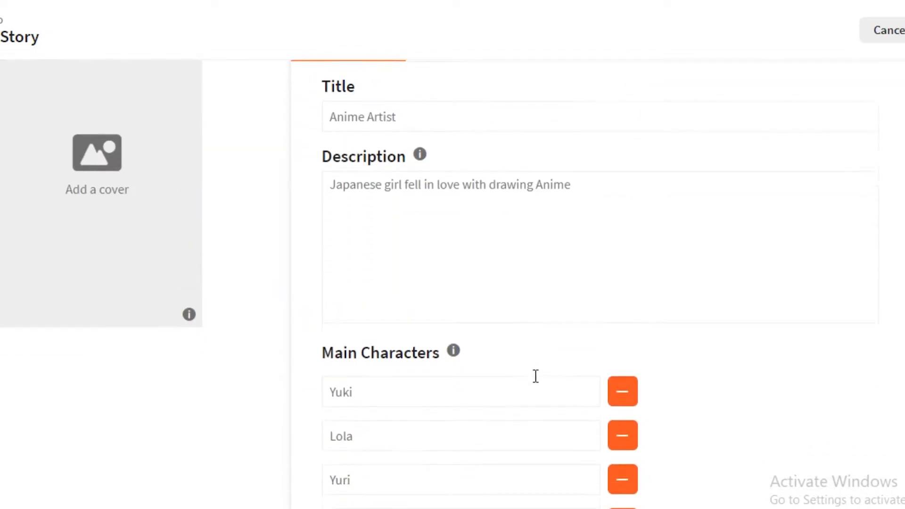
Add the tags "anime", "lolita" and "dramione" to the story
click(372, 146)
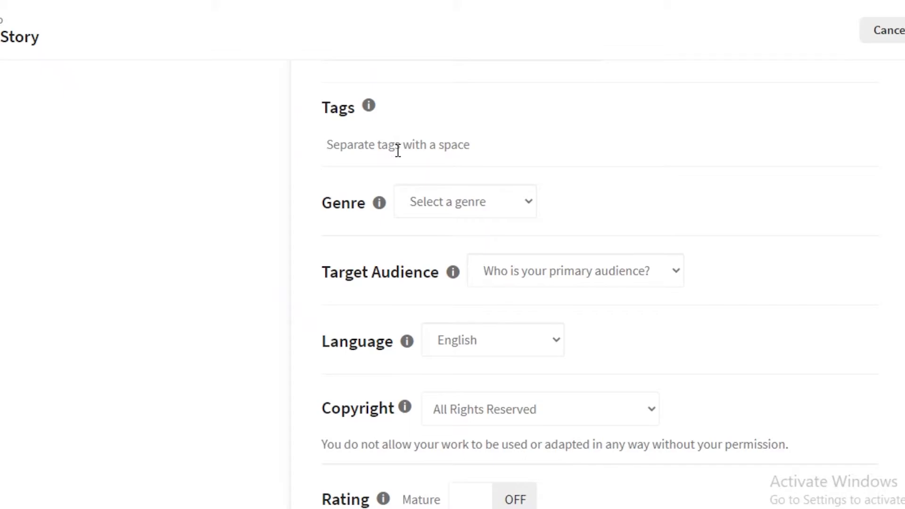
text(anim)
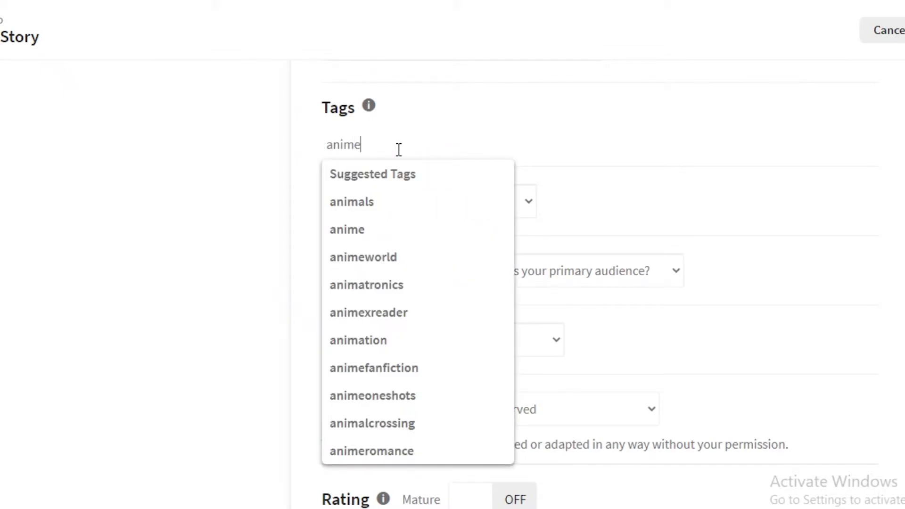
text(e)
key(space)
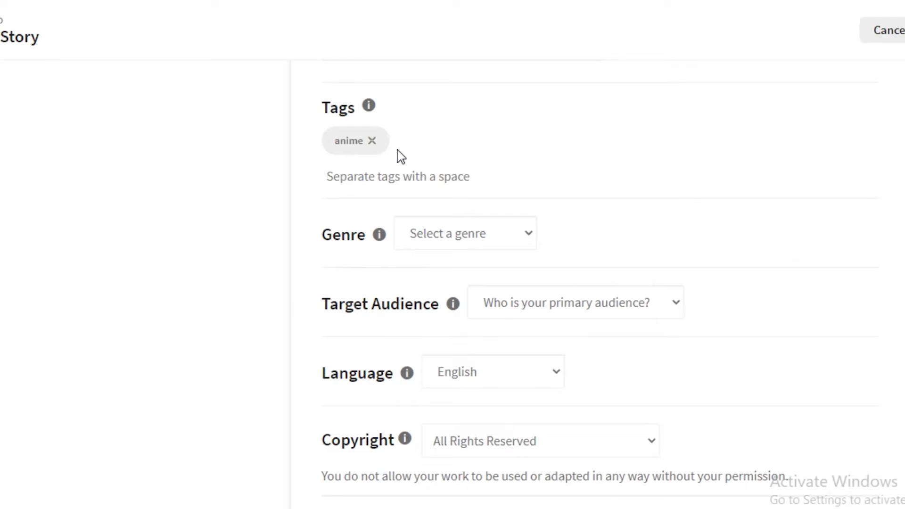
text(llo)
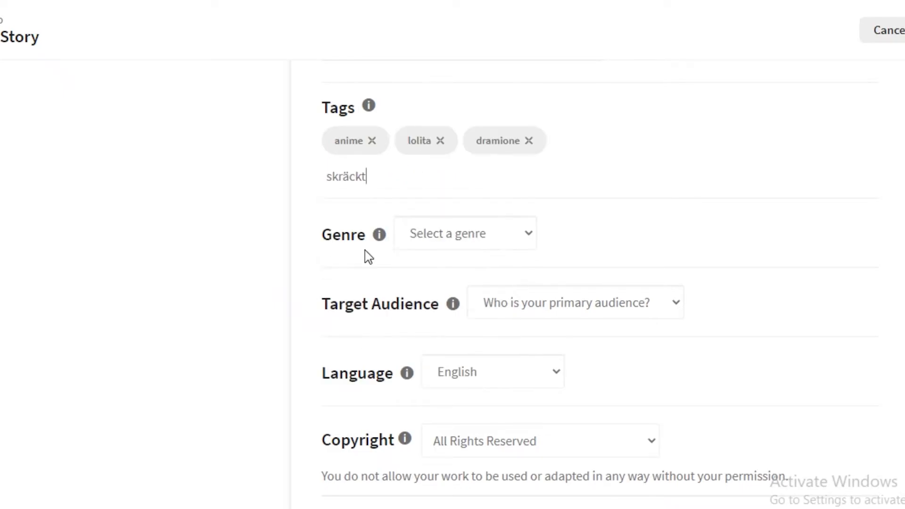
Correct the unfinished fourth tag and add it as "sketches"
key(BackSpace)
key(BackSpace)
key(BackSpace)
text(eto)
key(BackSpace)
key(BackSpace)
key(BackSpace)
text(tches )
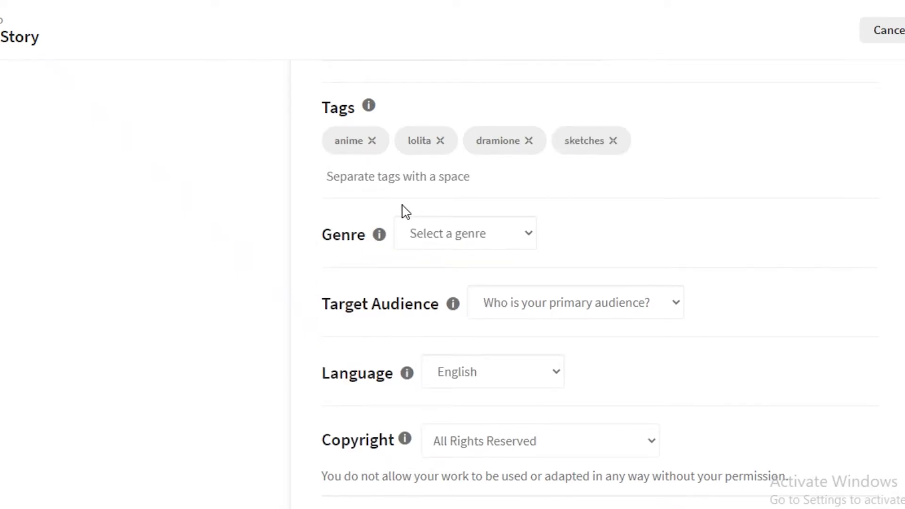
Add the tags "japan" and "yuri" to the story and dismiss the genre tip
text(japan lo)
key(BackSpace)
key(BackSpace)
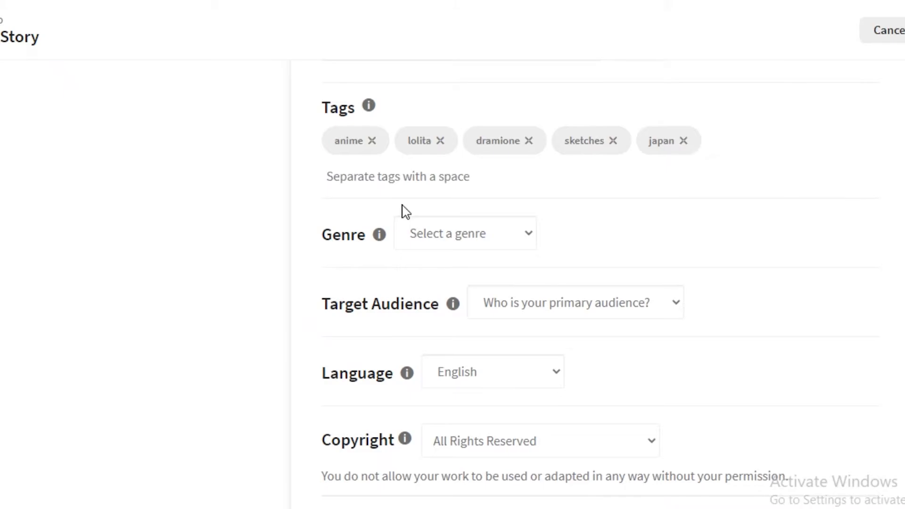
text(m)
key(BackSpace)
text(yuri na)
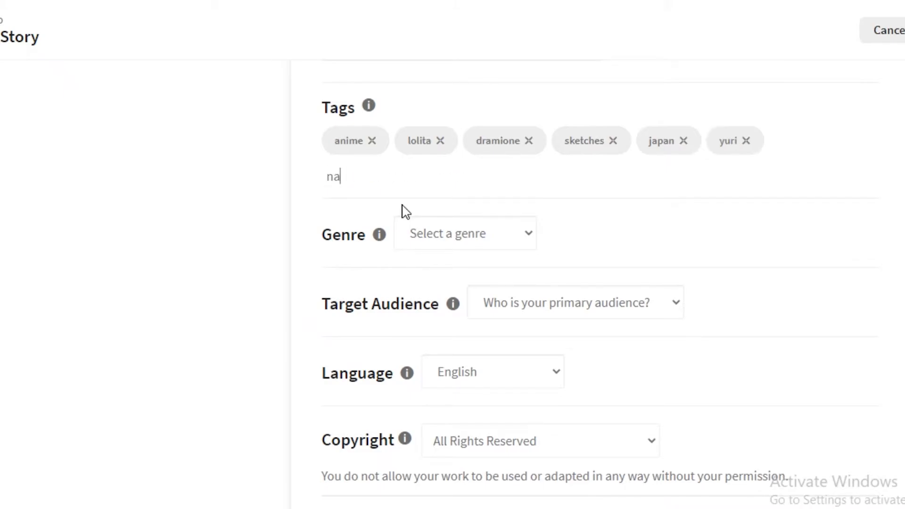
key(BackSpace)
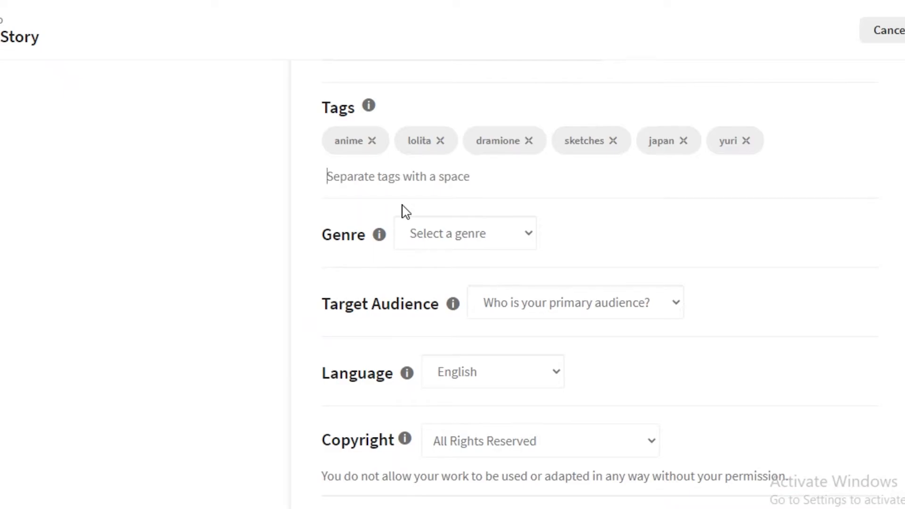
text(n)
key(BackSpace)
mouse_move(399, 220)
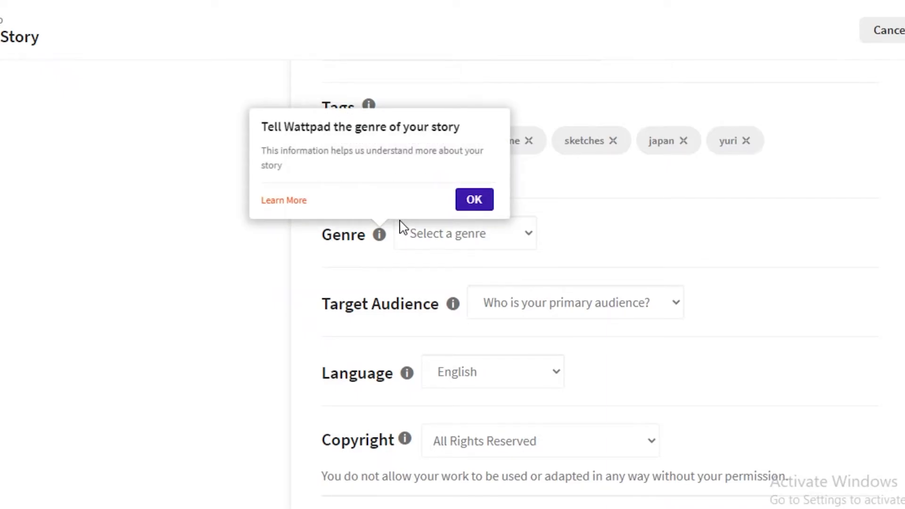
click(474, 199)
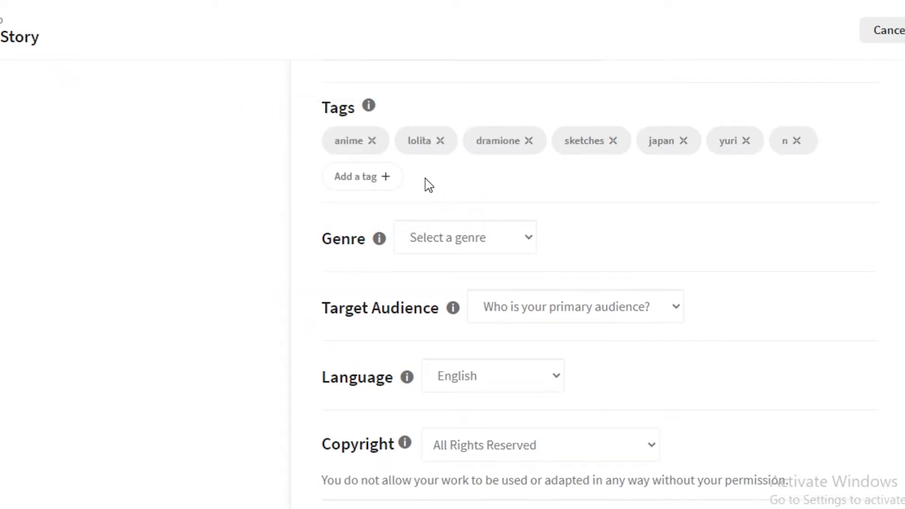
Add the tag "naruto" to the story
click(376, 175)
text(narutio)
key(BackSpace)
key(BackSpace)
text(o)
key(space)
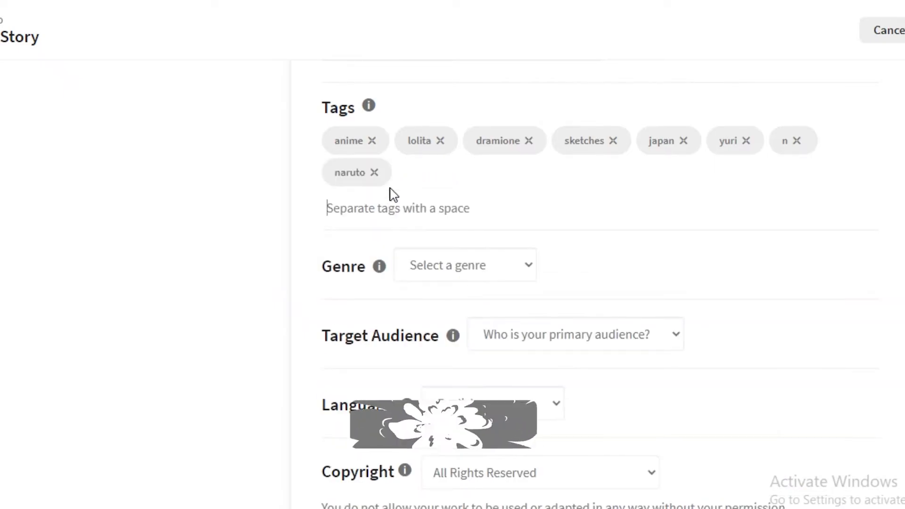
click(425, 188)
click(389, 211)
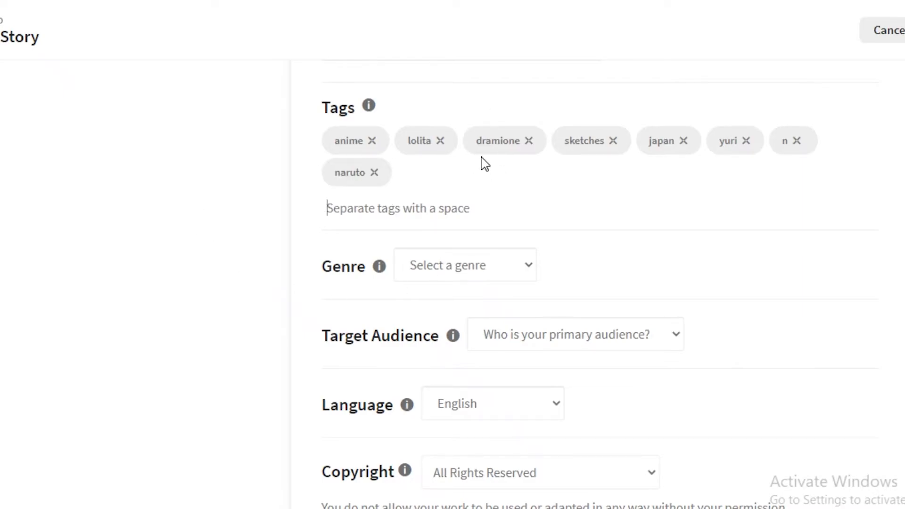
Set the story's genre to Fantasy
scroll(484, 163, down, 2)
click(449, 184)
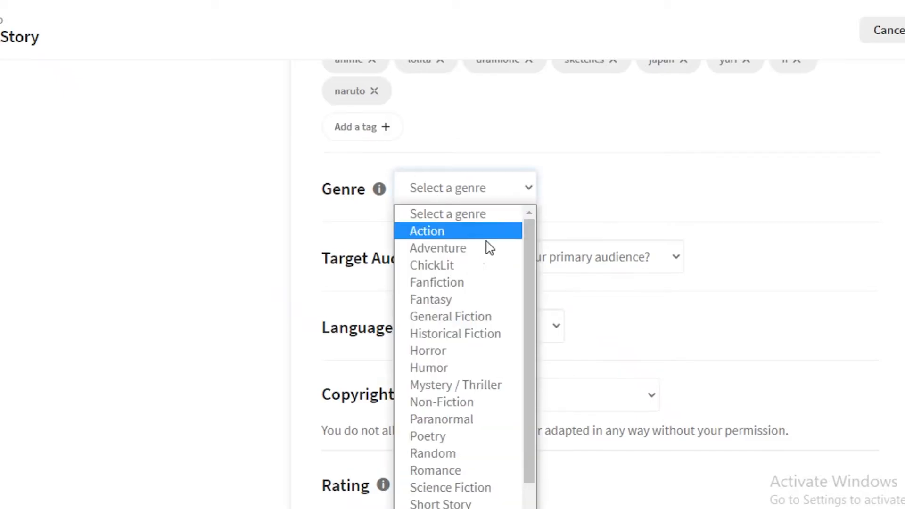
scroll(460, 264, down, 1)
click(457, 269)
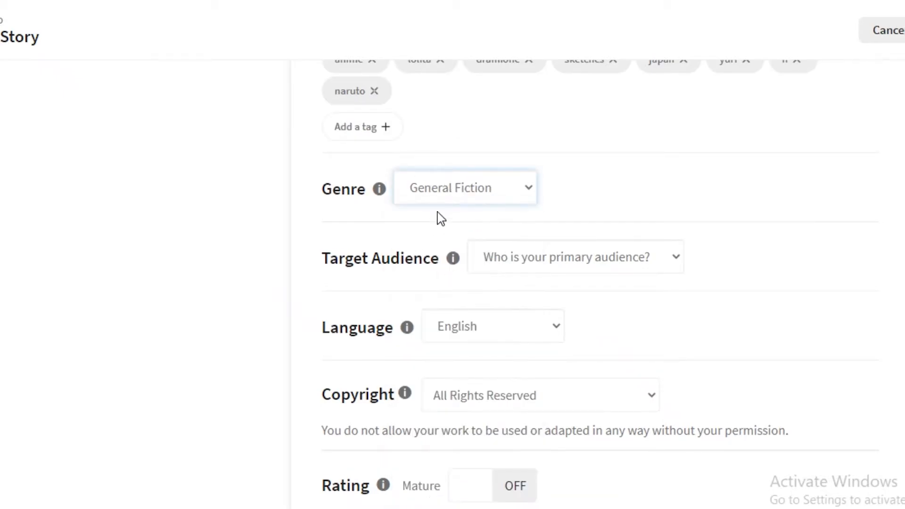
click(452, 188)
click(448, 300)
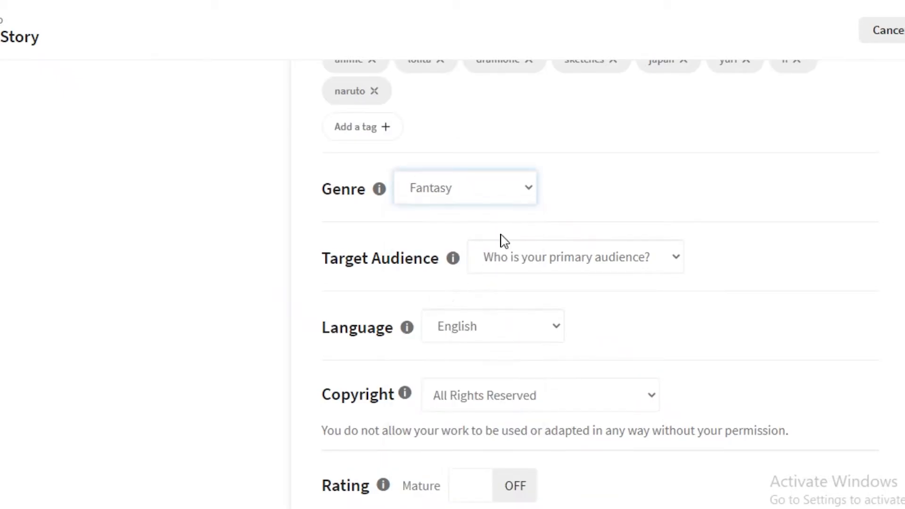
Set the target audience to Young Adult (13-18 years of age)
scroll(499, 227, down, 2)
click(536, 179)
click(548, 151)
click(595, 181)
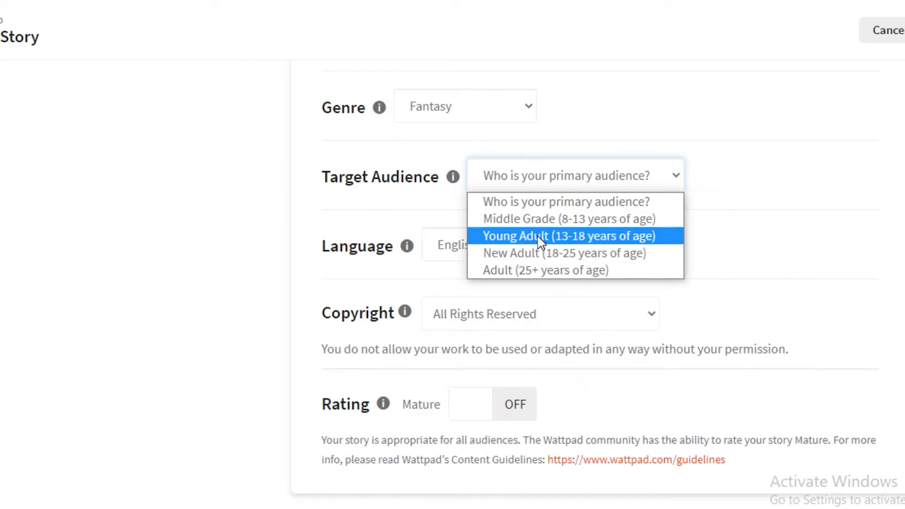
click(502, 236)
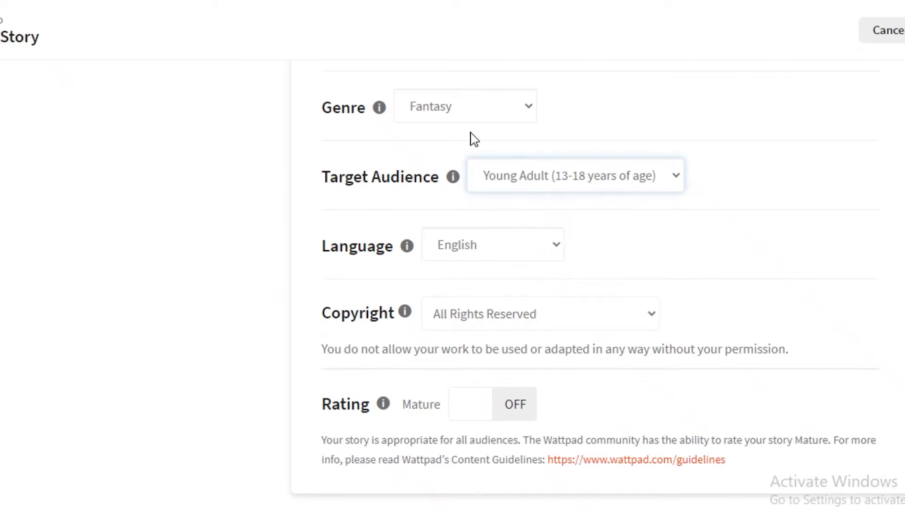
Look through the available languages and set the story's language to English
click(489, 242)
click(491, 208)
click(494, 241)
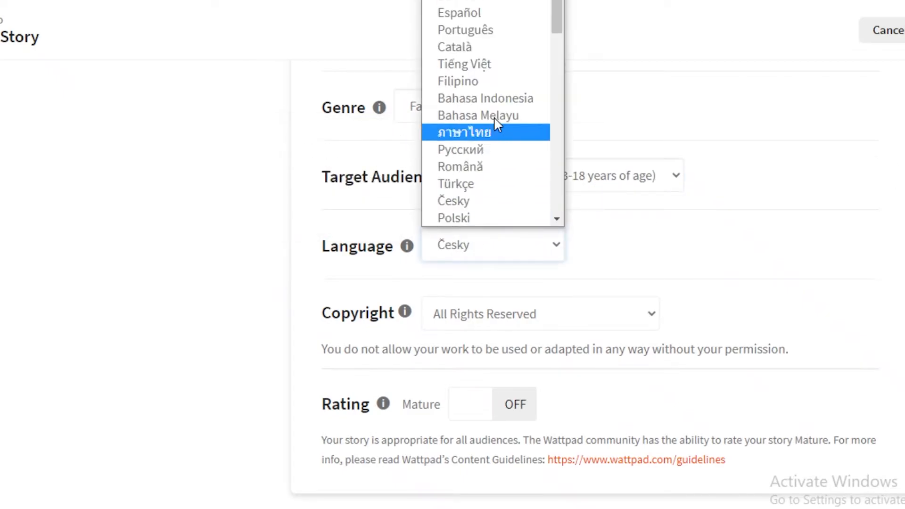
scroll(491, 131, down, 15)
scroll(494, 117, up, 15)
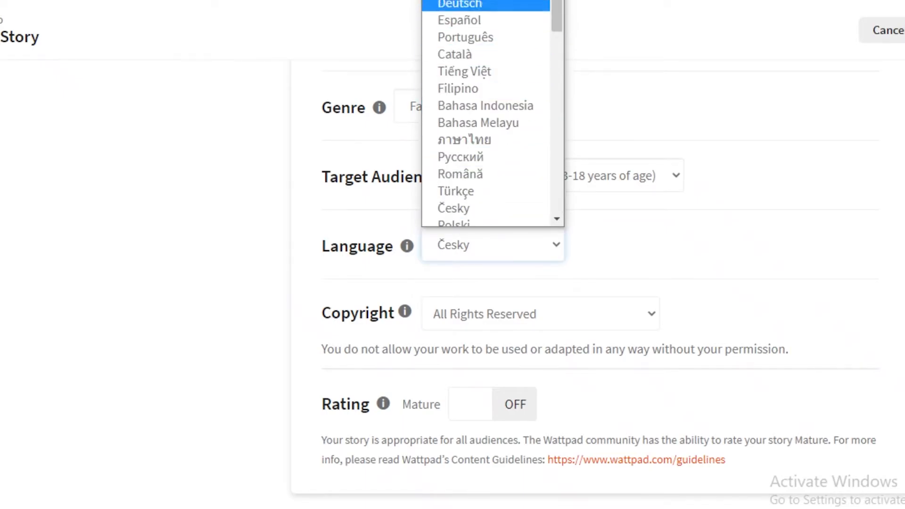
click(490, 0)
Set the story's copyright to All Rights Reserved and its Mature rating to off
scroll(427, 324, down, 1)
click(471, 286)
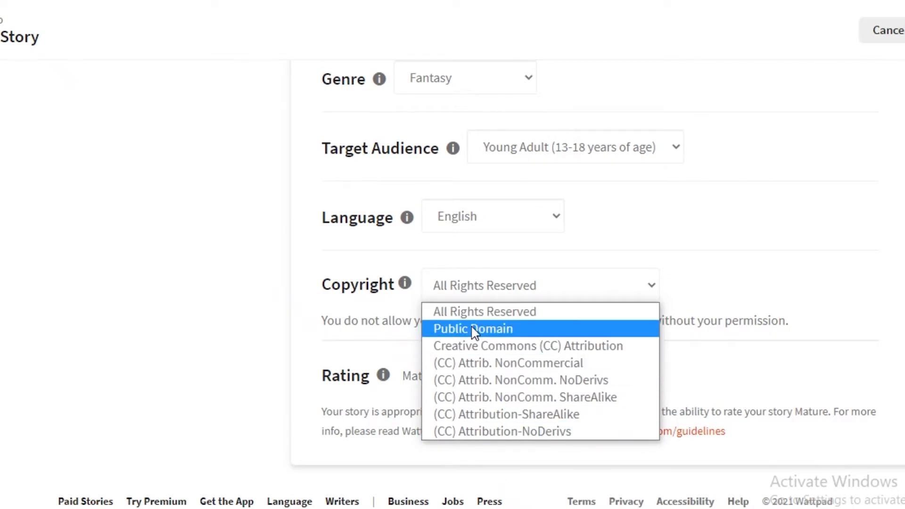
click(485, 311)
click(504, 380)
click(478, 340)
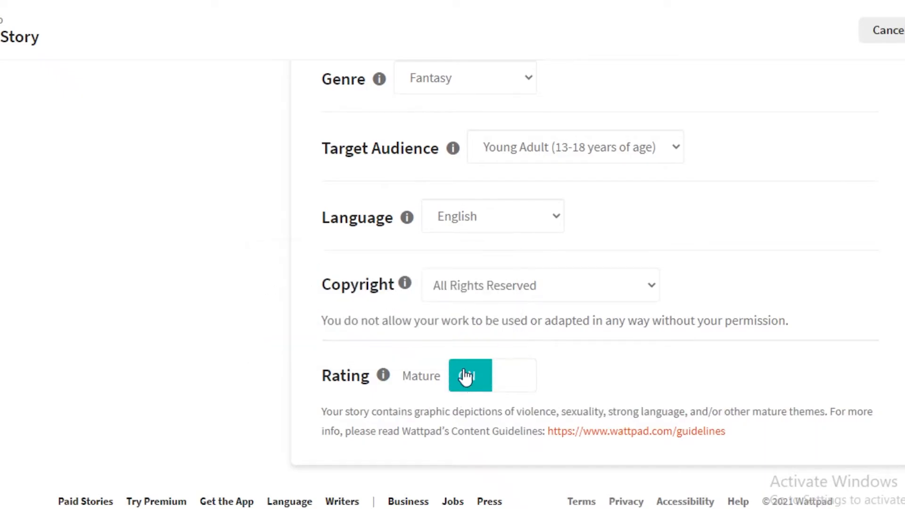
click(467, 378)
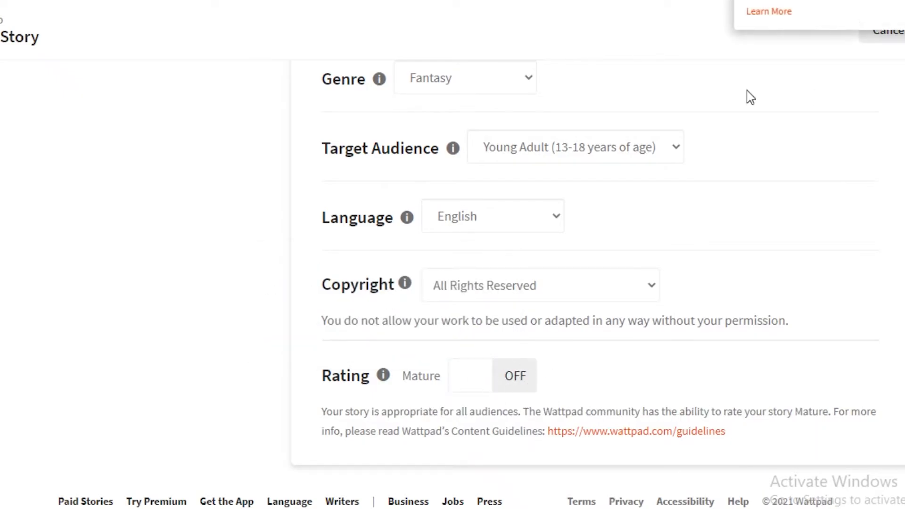
Check the completed story details, remove the stray "n" tag and proceed to writing the first part
scroll(622, 194, up, 8)
scroll(575, 217, up, 5)
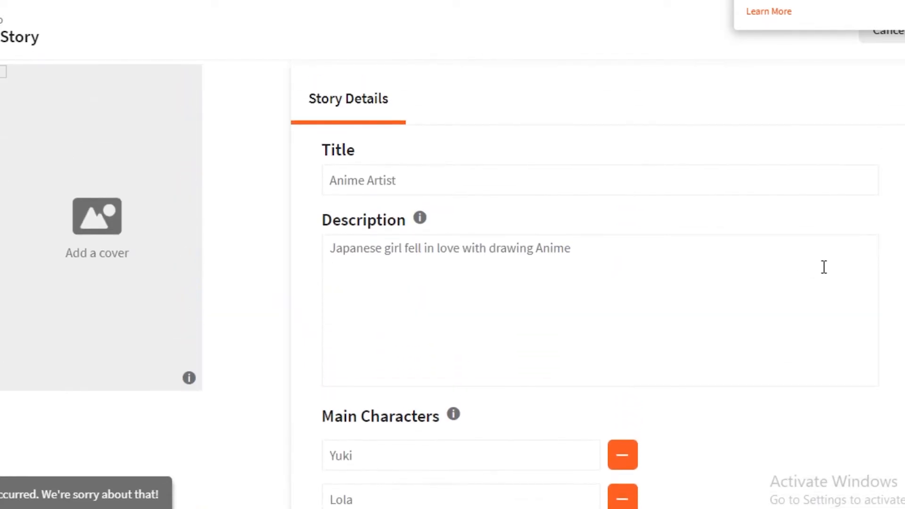
scroll(822, 267, down, 12)
scroll(576, 332, up, 5)
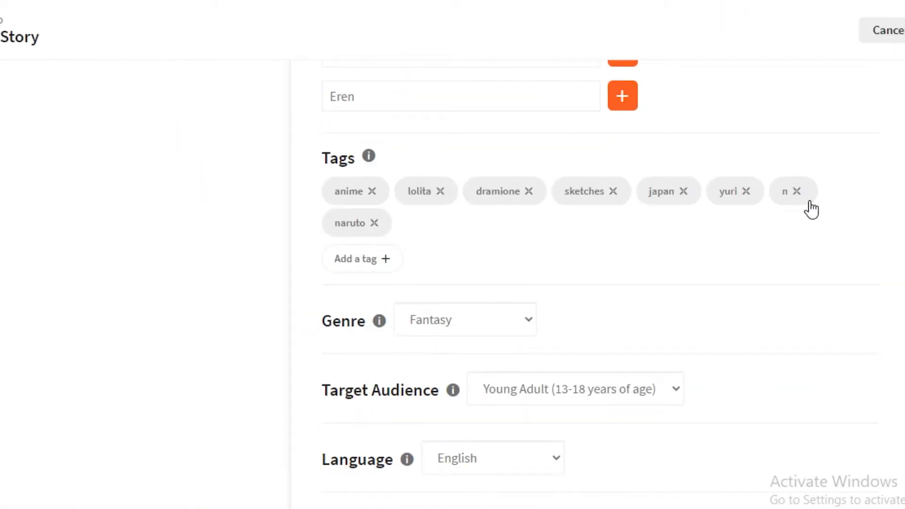
click(803, 190)
click(894, 56)
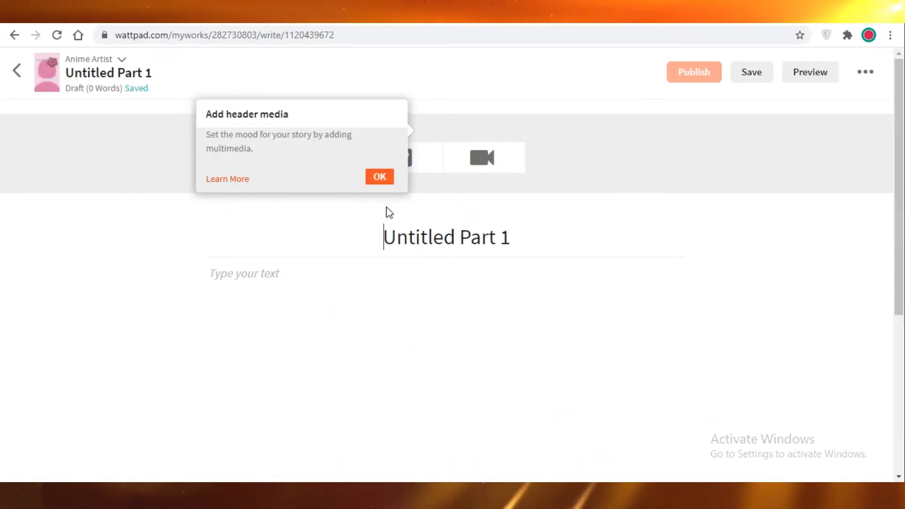
Add the image "JUST A GIRL WHO LIKES TO DRAW (1)" as the first part's header media
click(386, 178)
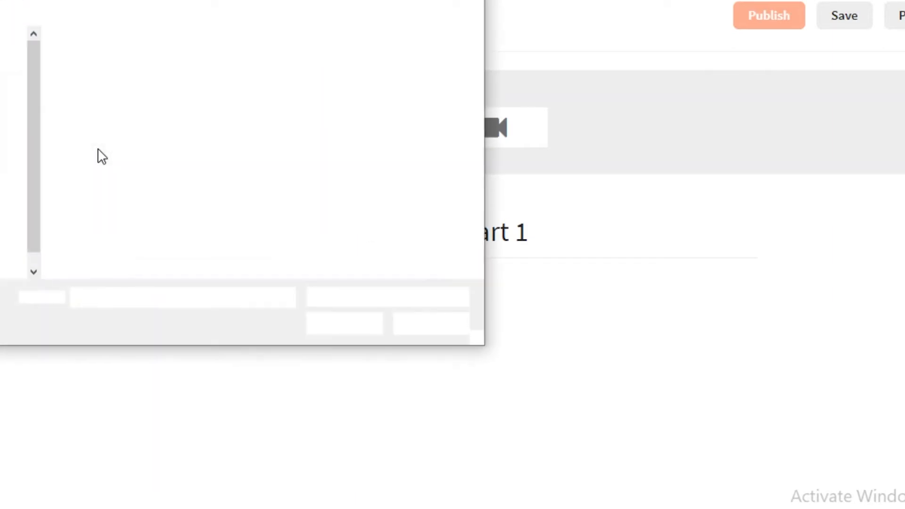
click(4, 196)
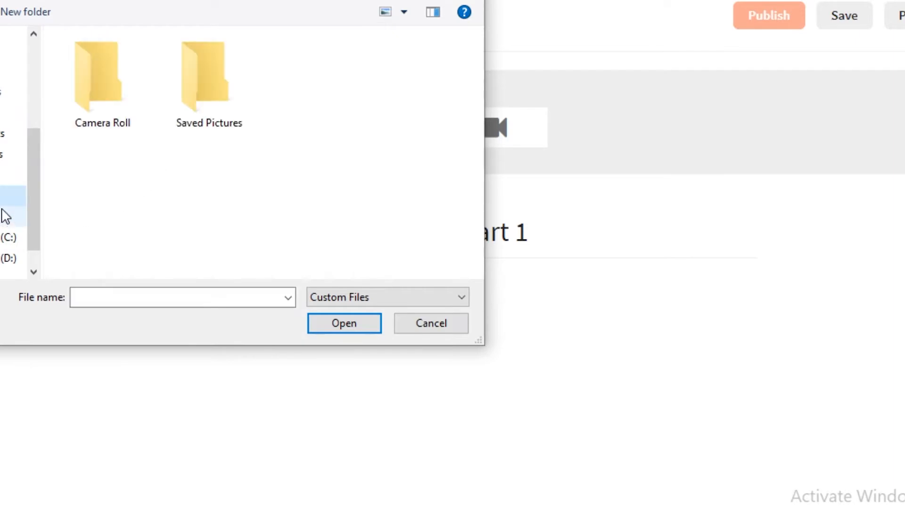
click(2, 154)
click(107, 88)
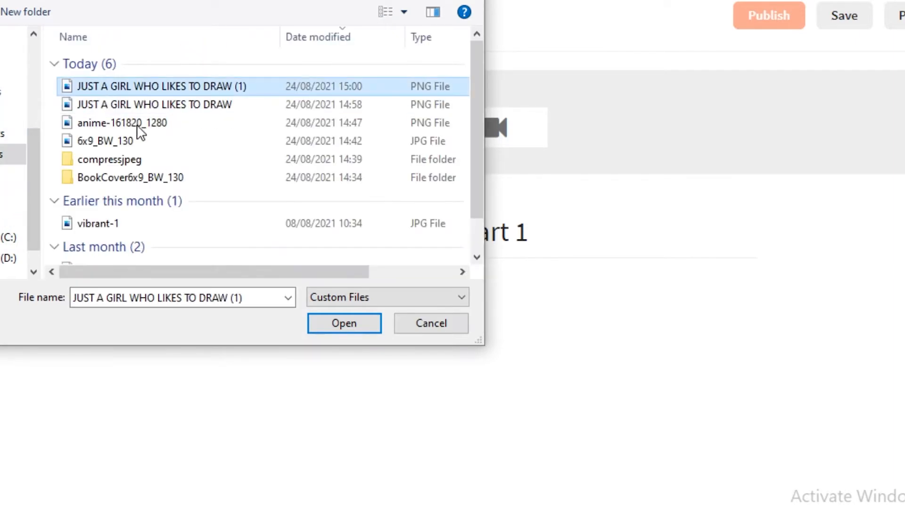
click(336, 323)
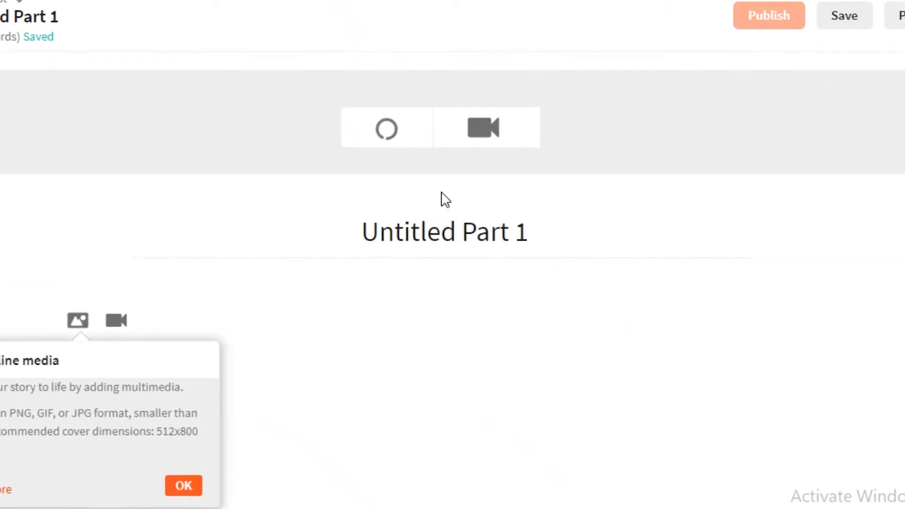
Rename the part from its default title to "CHAPTER 1", dismissing the inline media tip
double_click(416, 237)
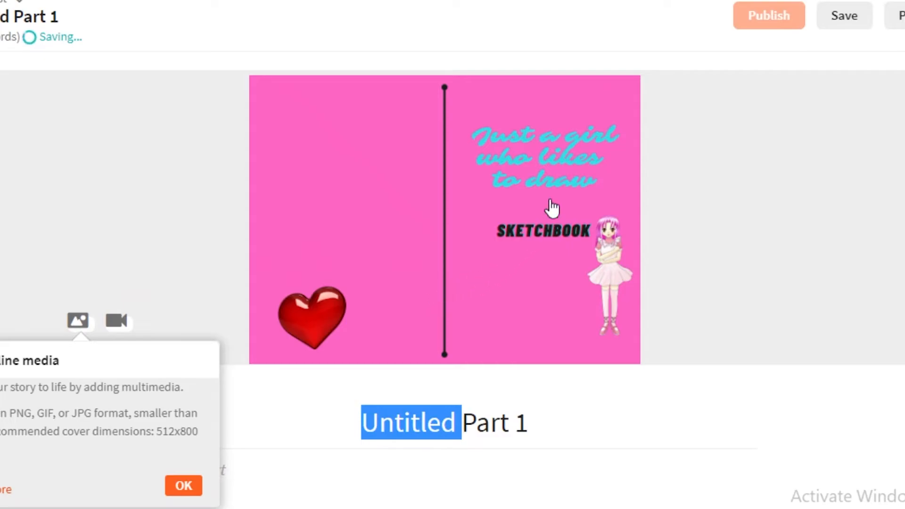
scroll(475, 140, down, 1)
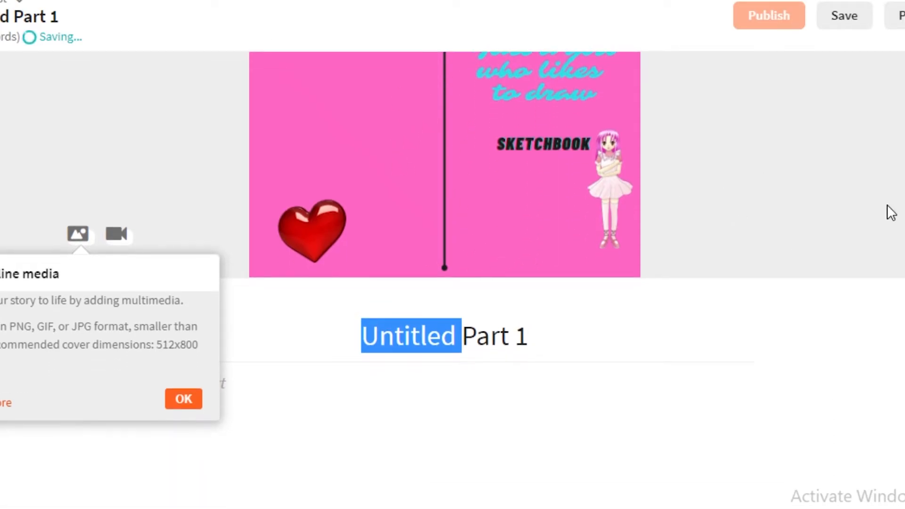
scroll(365, 167, up, 1)
click(477, 408)
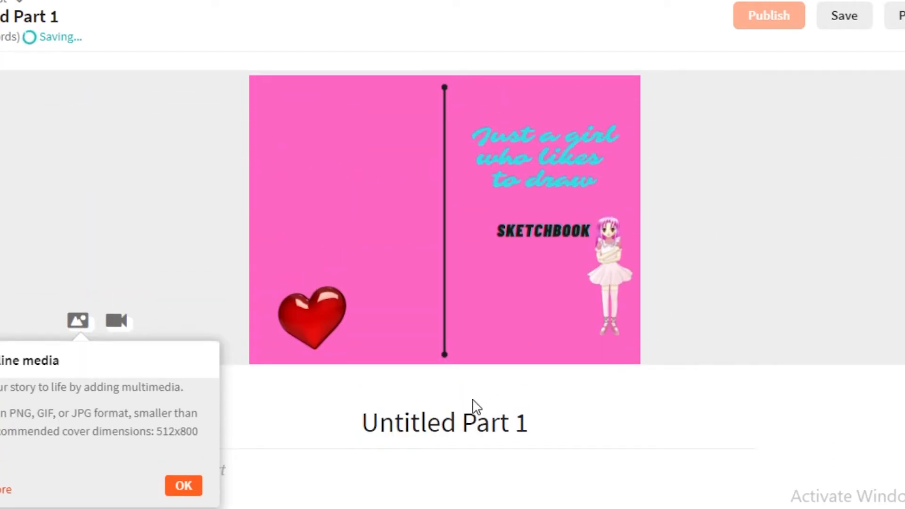
scroll(312, 253, down, 3)
scroll(460, 202, up, 2)
scroll(440, 331, down, 2)
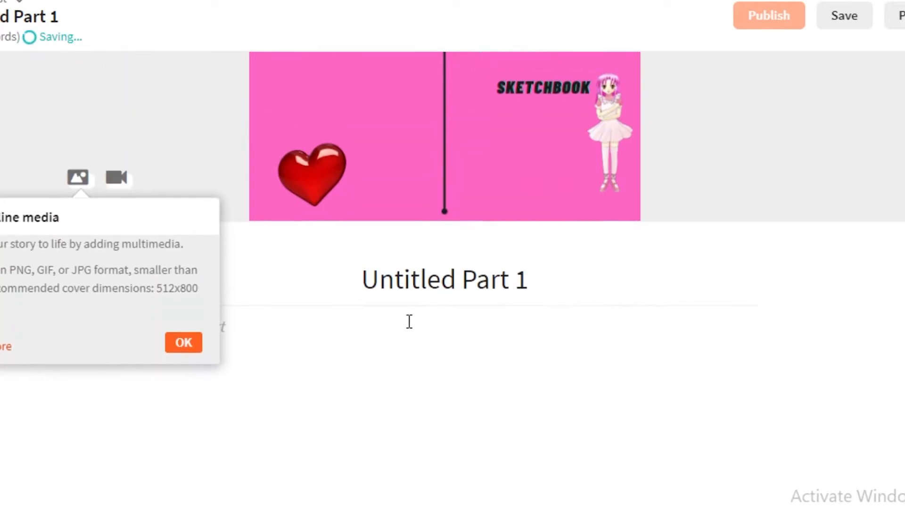
click(188, 230)
triple_click(406, 174)
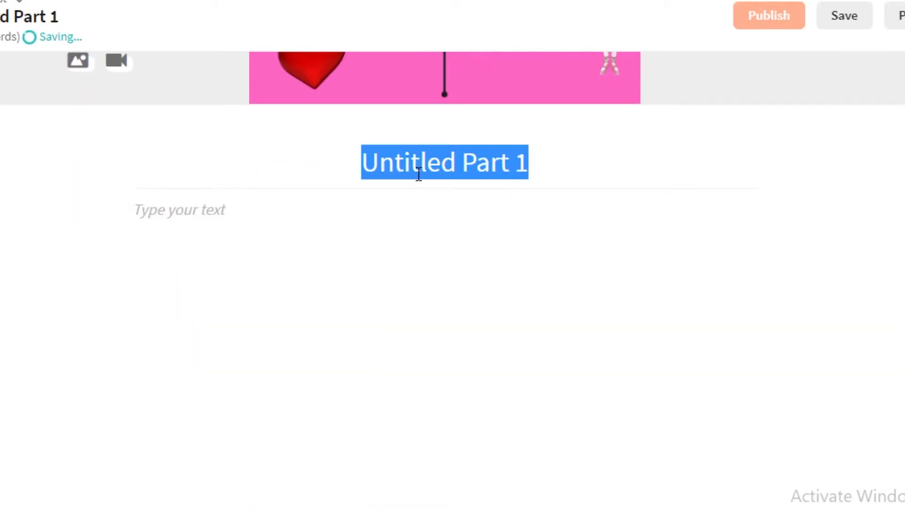
text(CHAPTER 1)
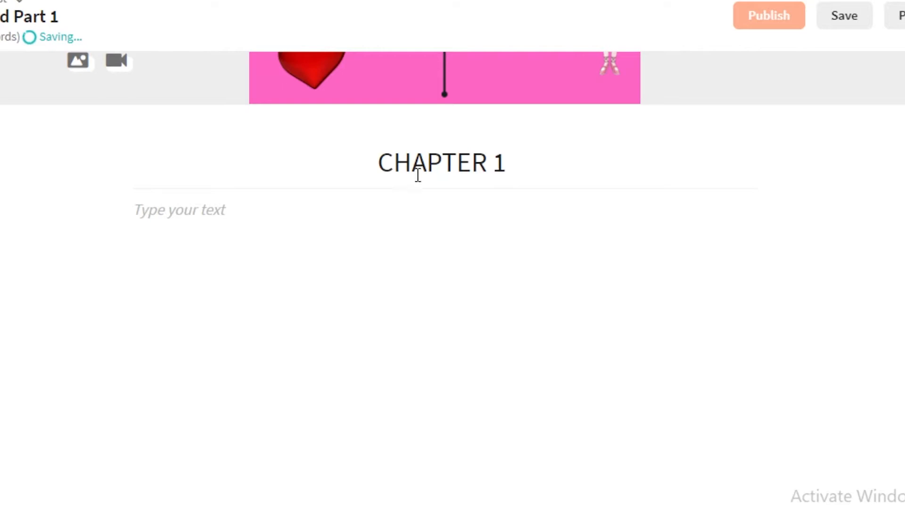
Write "this girl loves to draw..." as the chapter's text and save the part
key(Return)
text(sglk)
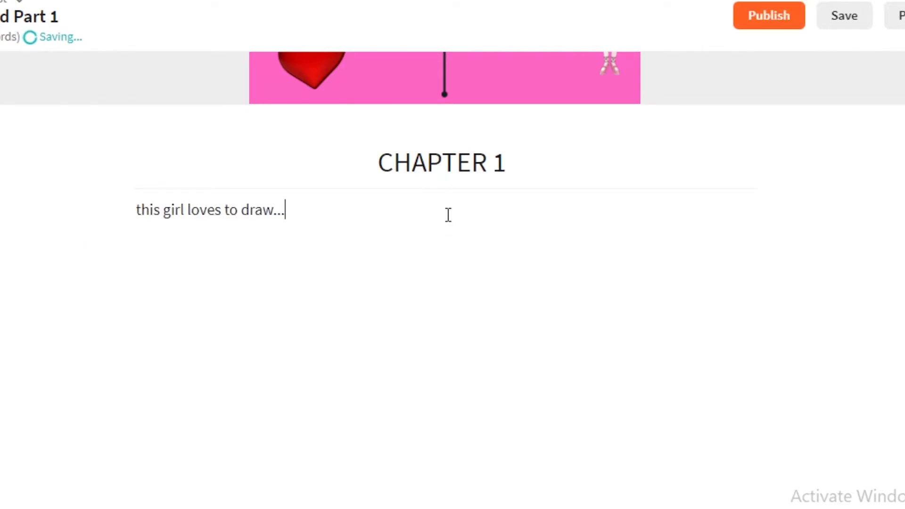
scroll(678, 289, up, 5)
click(848, 19)
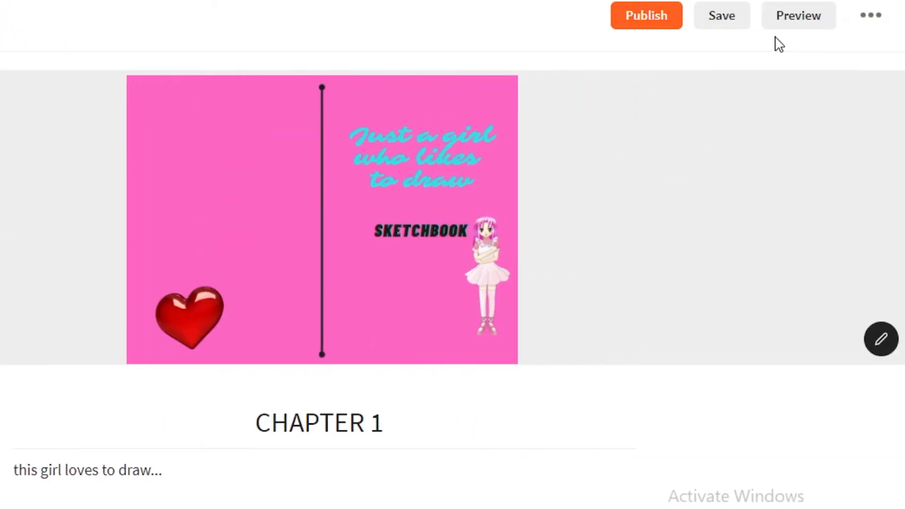
Preview Chapter 1 with its header image and try to publish it from the preview
click(872, 16)
click(685, 222)
scroll(660, 141, down, 5)
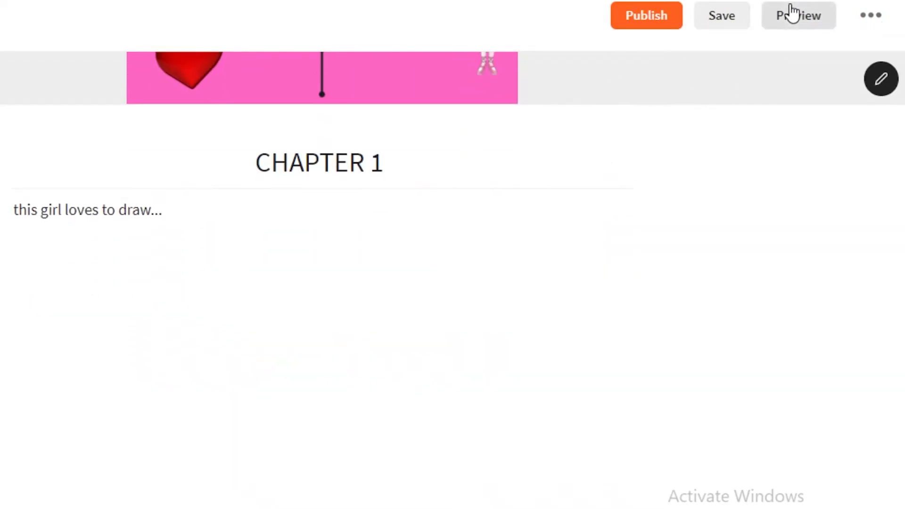
click(797, 14)
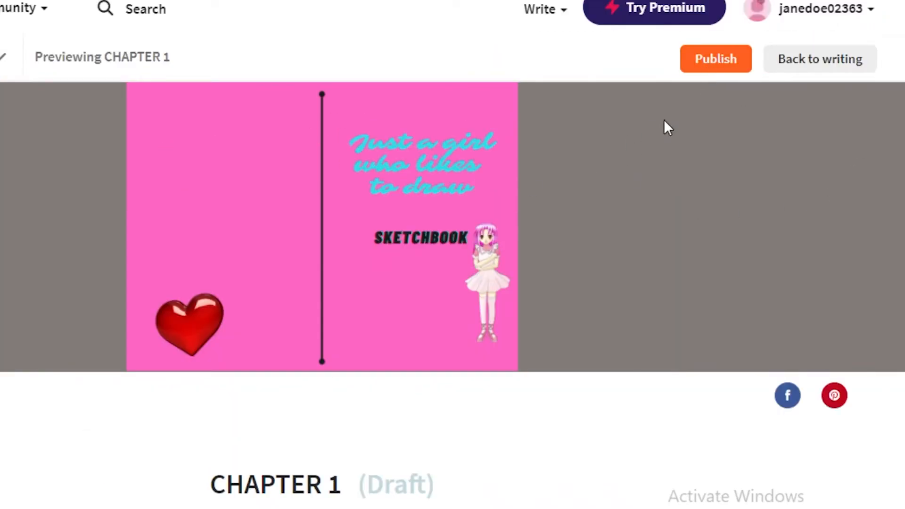
click(715, 59)
click(570, 32)
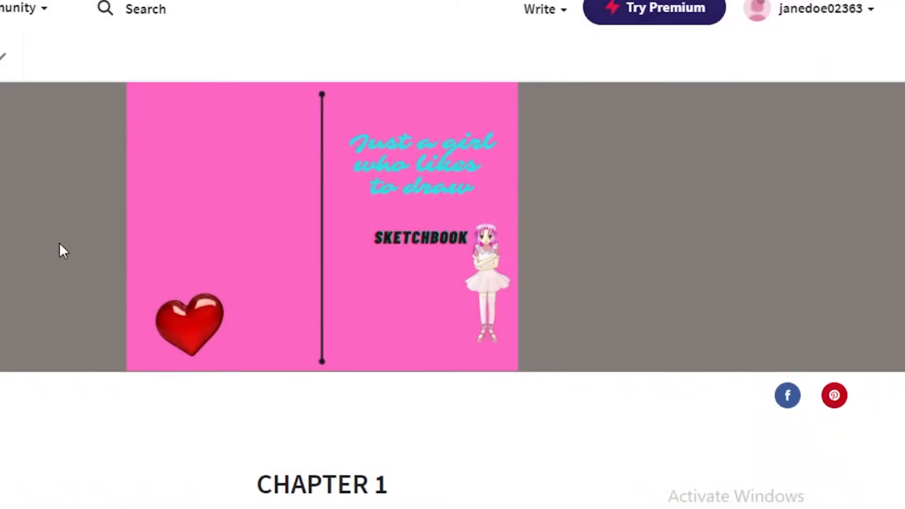
Go to the account's own profile page and view its list of stories
click(814, 10)
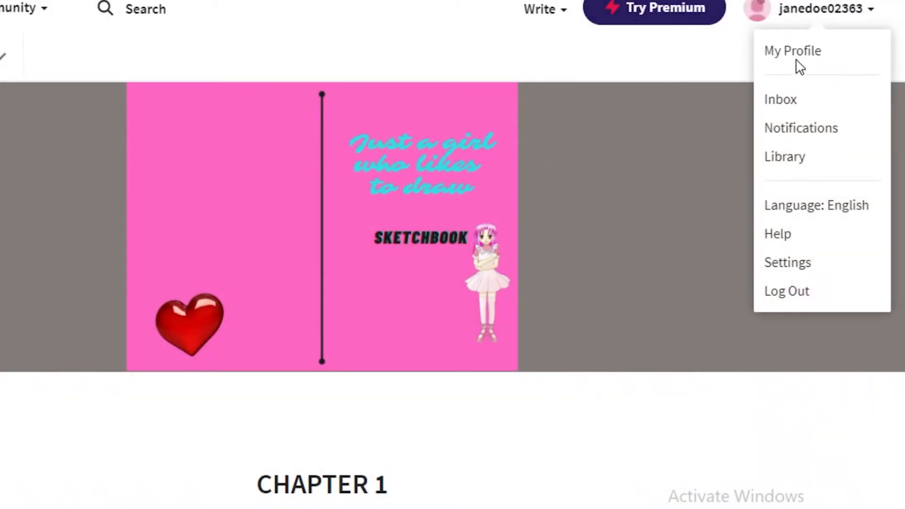
click(780, 66)
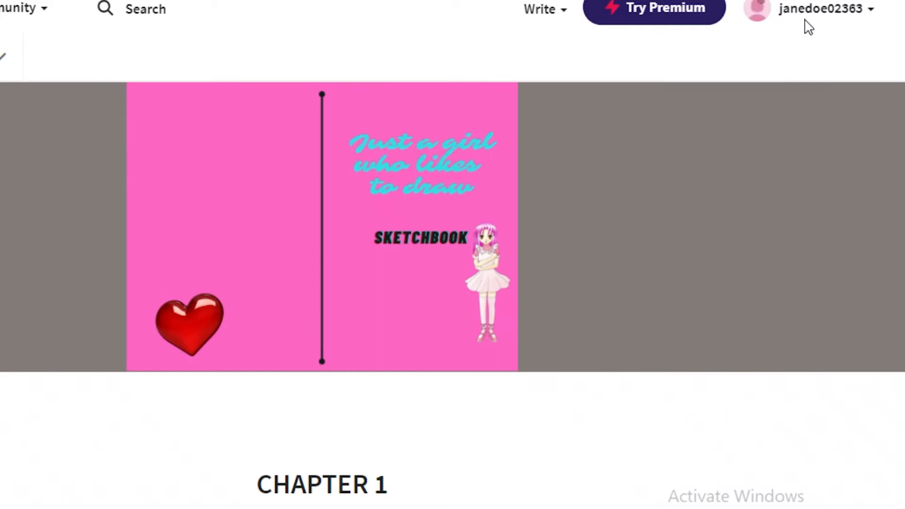
scroll(559, 148, down, 2)
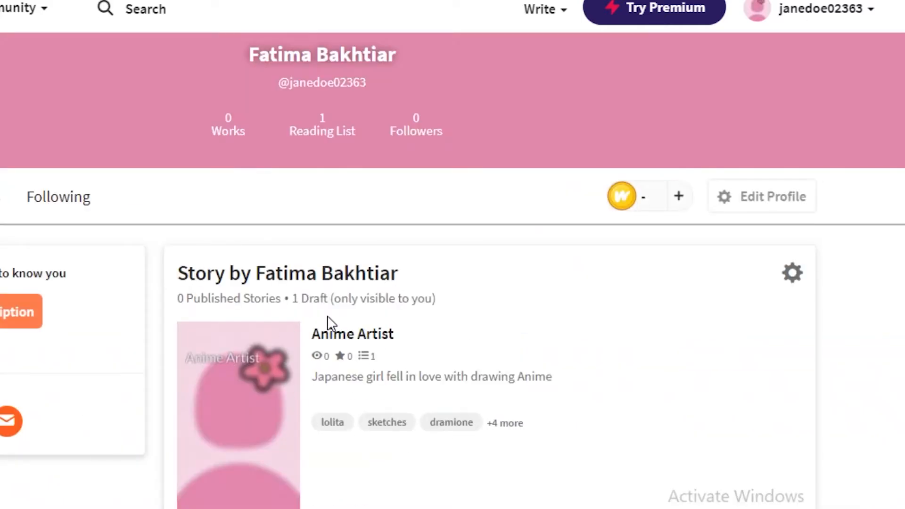
scroll(312, 233, down, 1)
click(613, 240)
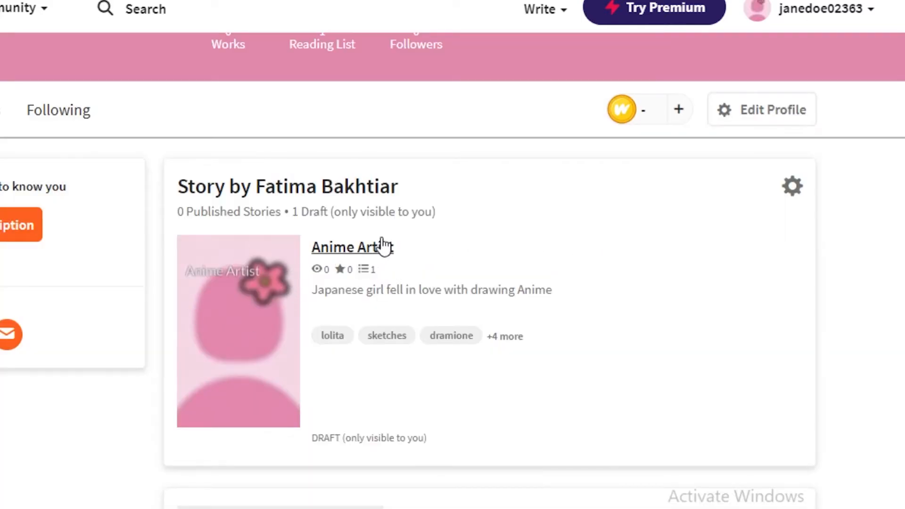
Look at the summary of the Anime Artist story, close it and review the profile page
click(234, 281)
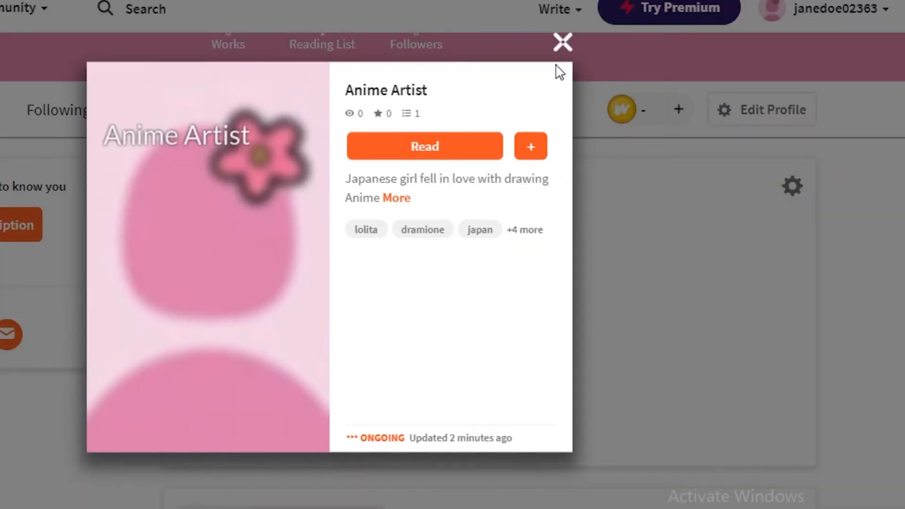
click(561, 51)
click(356, 246)
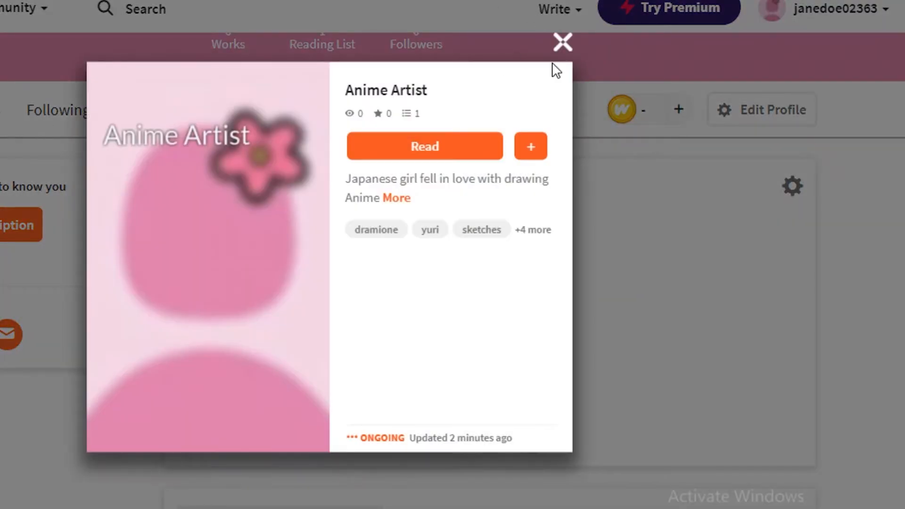
click(561, 56)
scroll(263, 162, down, 4)
scroll(566, 188, up, 4)
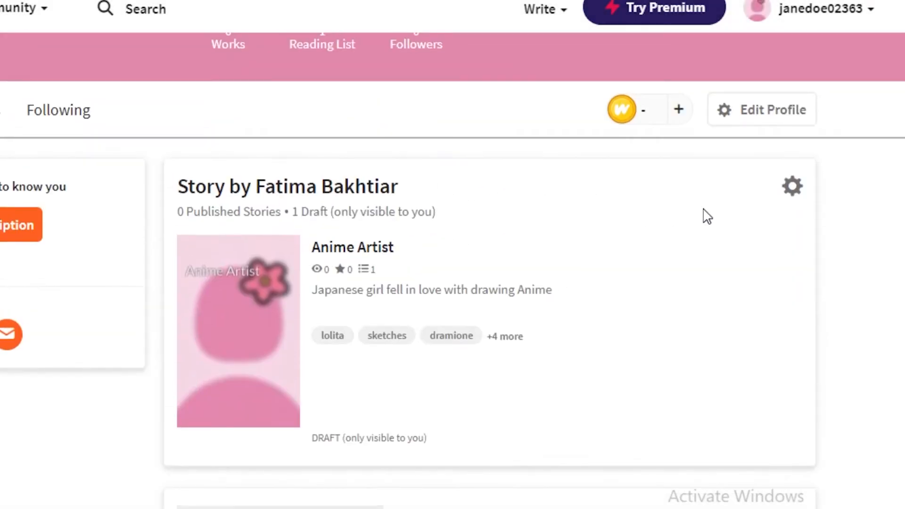
Go to the story management page and add a new part to the Anime Artist story
click(792, 186)
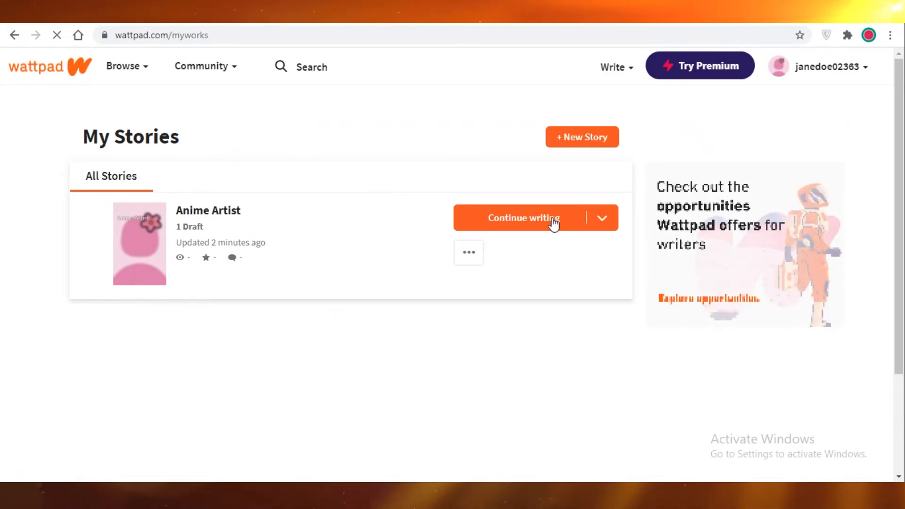
click(613, 220)
click(568, 221)
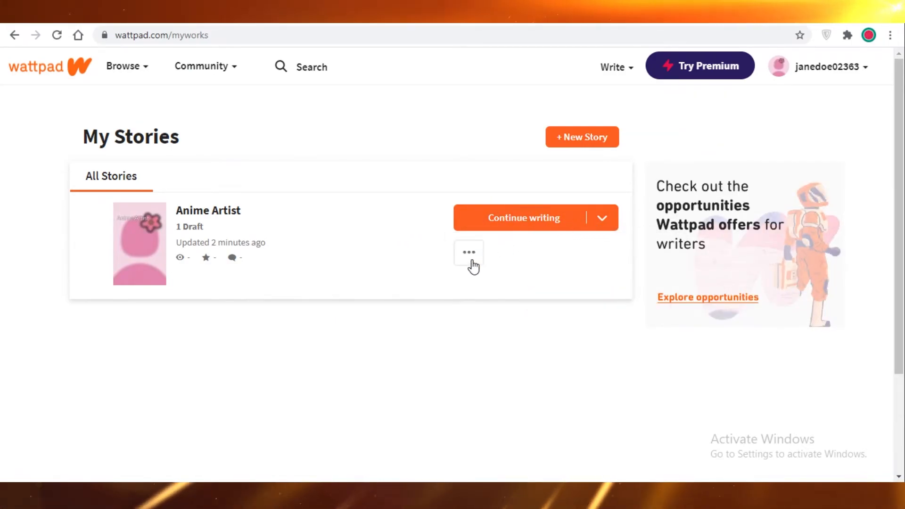
click(578, 225)
click(559, 300)
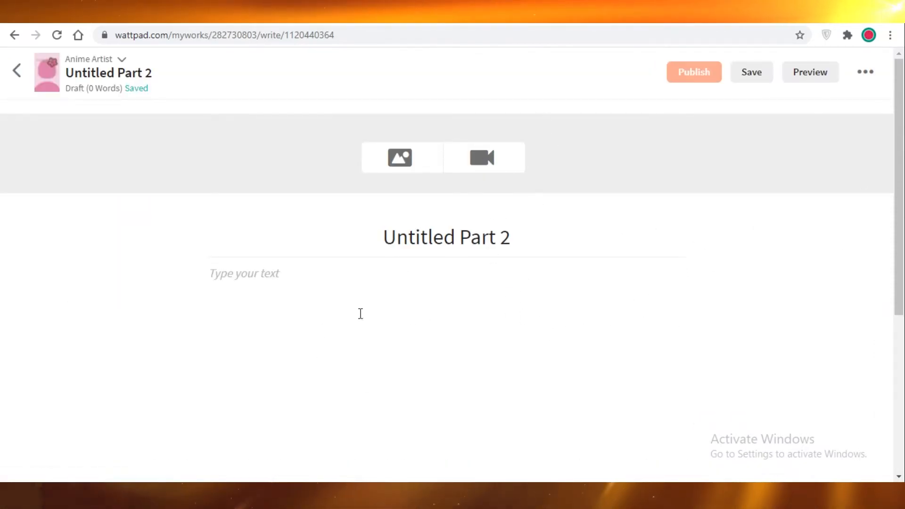
Look over the blank second part and return to the story's table of contents
scroll(539, 299, down, 5)
scroll(525, 261, up, 4)
scroll(544, 236, up, 1)
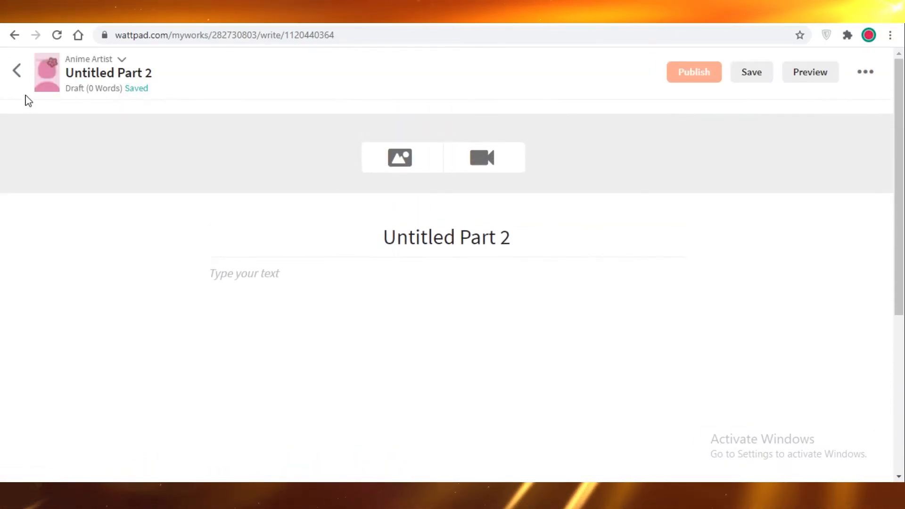
click(17, 71)
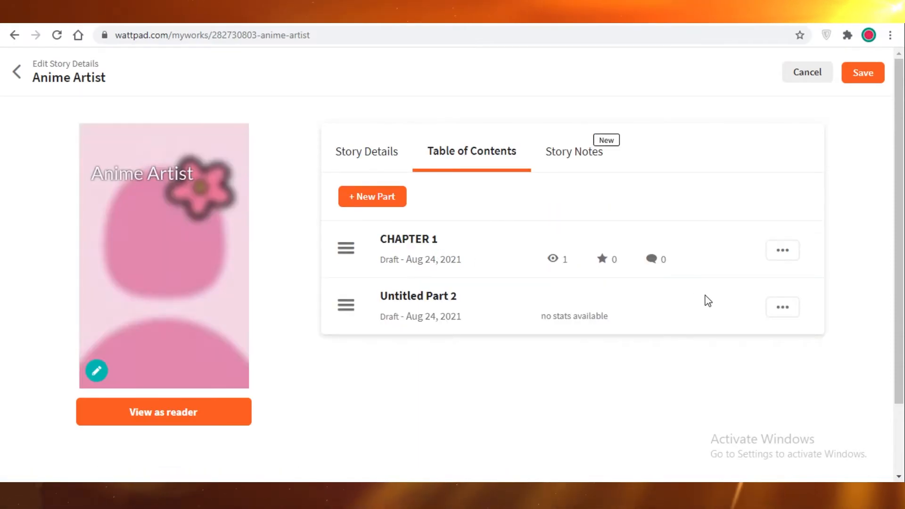
Create a new story cover in Canva from the "The Moth's Flight" template and apply it to the story
click(99, 365)
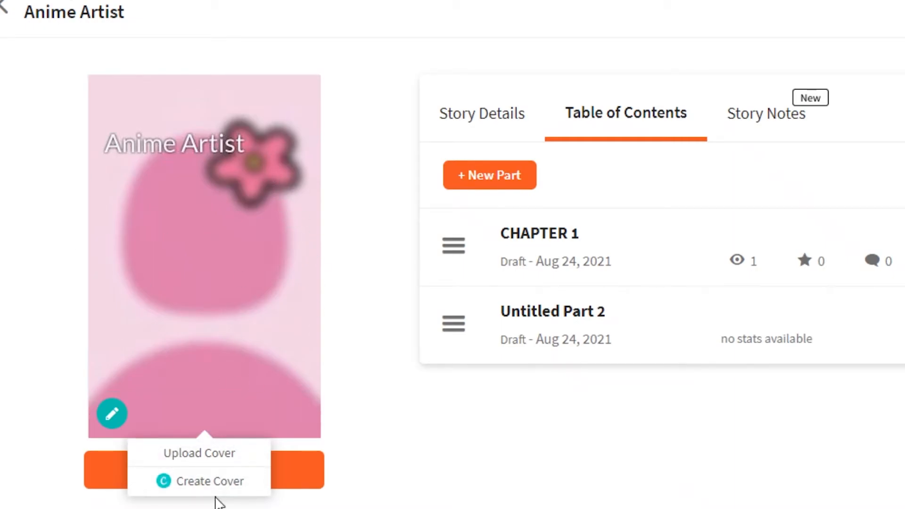
click(184, 488)
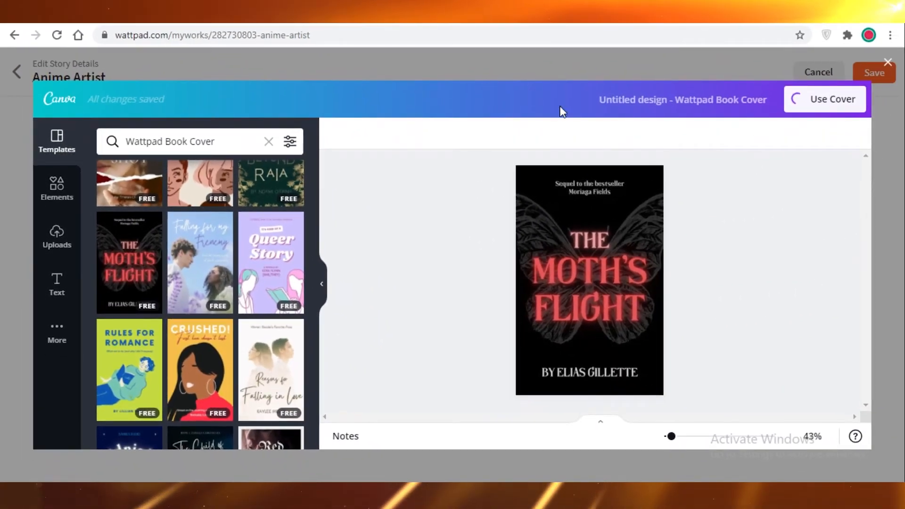
click(530, 265)
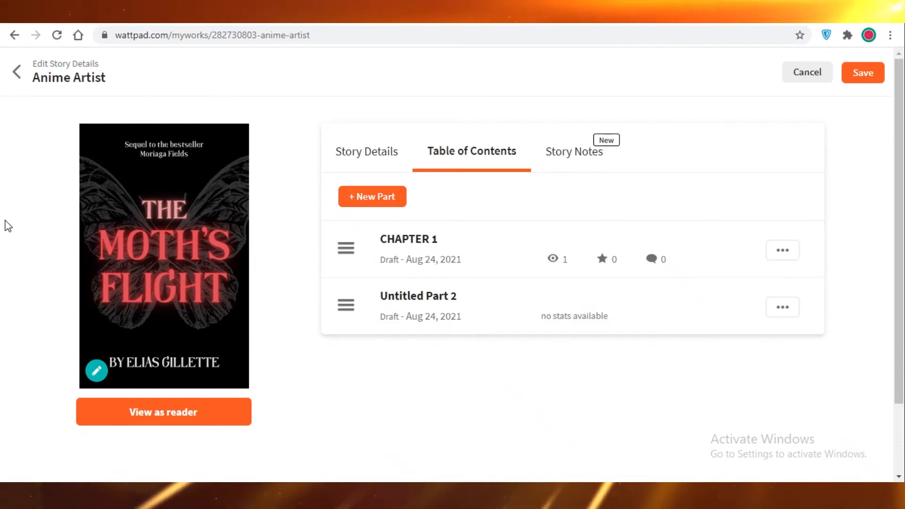
Reopen the story cover for editing and replace the title text "Moth's Flight" with "Gril who loves to draw"
click(92, 371)
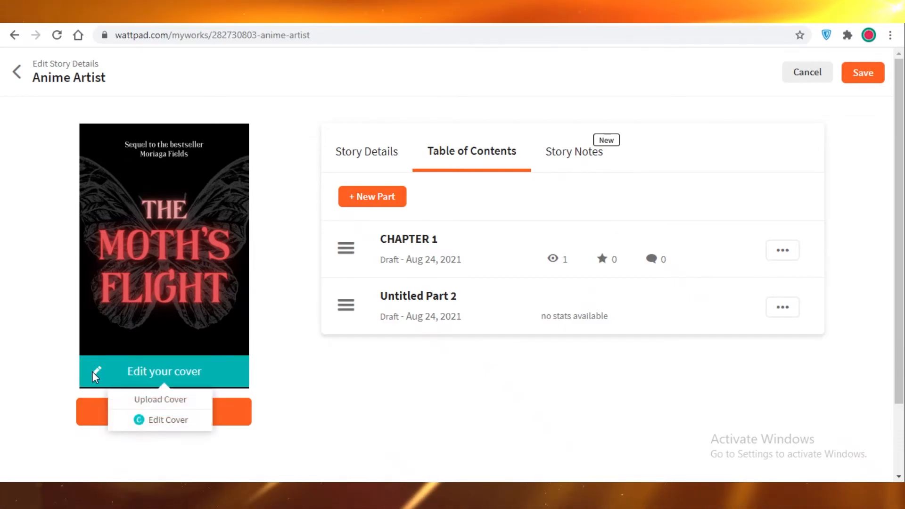
double_click(155, 376)
click(155, 381)
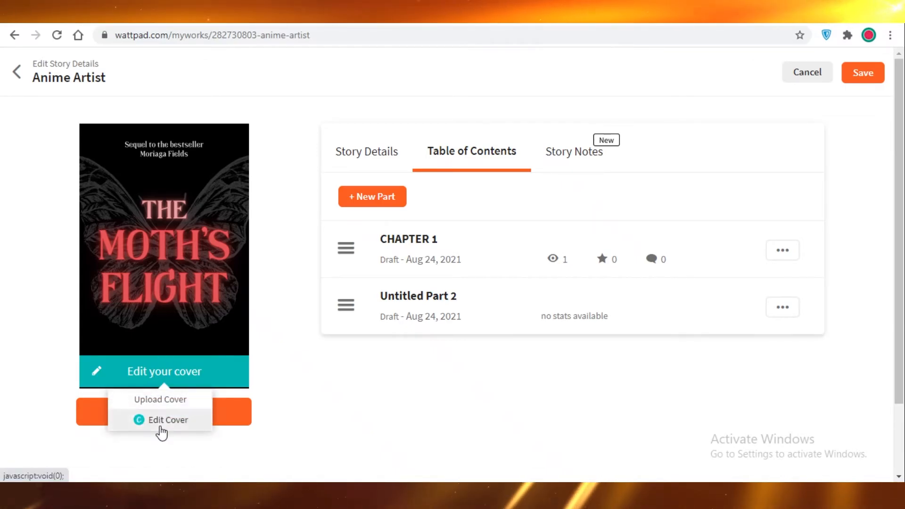
click(161, 420)
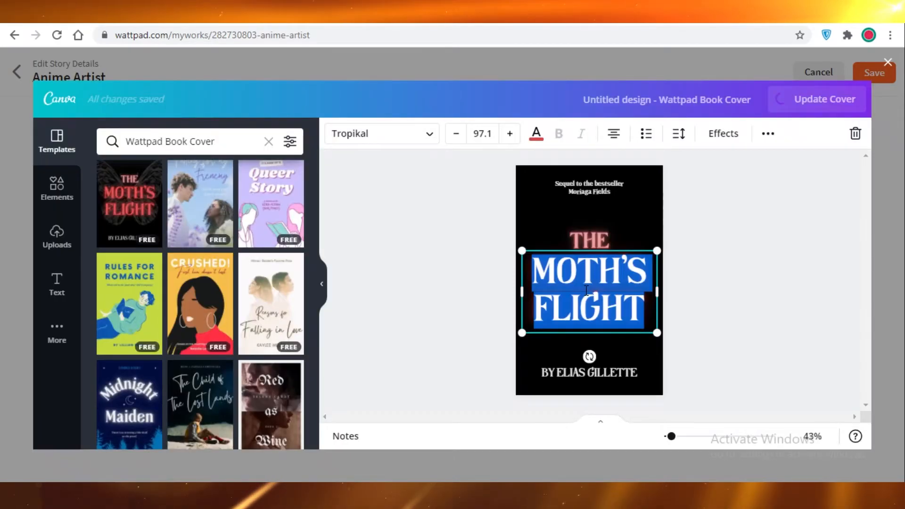
double_click(587, 285)
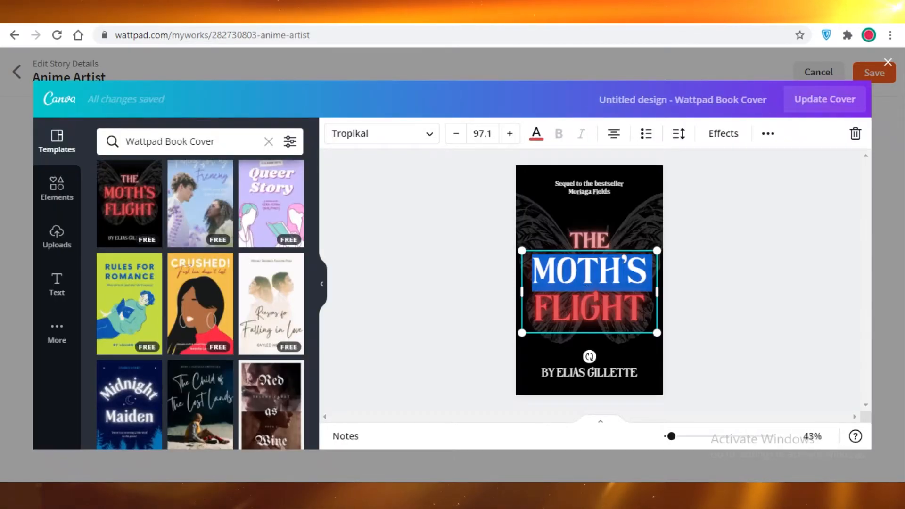
click(594, 290)
triple_click(612, 304)
double_click(623, 310)
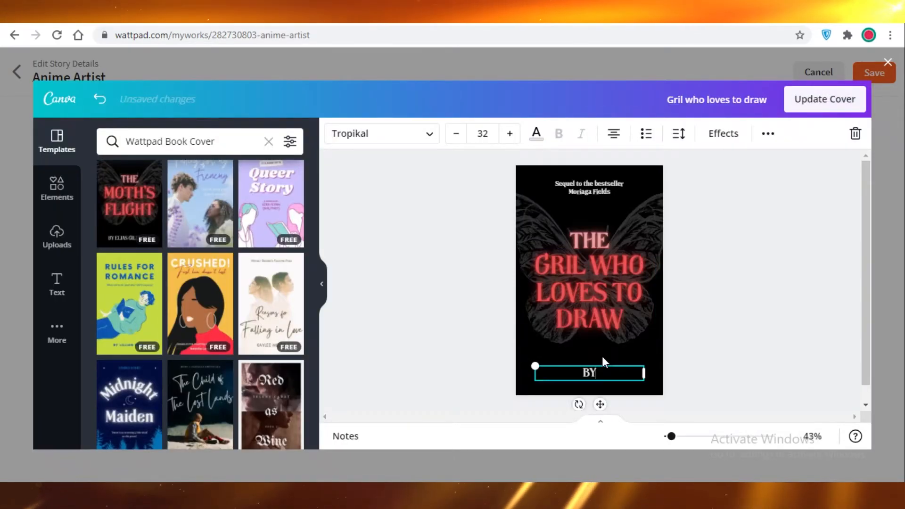
Complete the cover's byline with the author's full name, delete the sequel text above the title, and apply the updated cover
text(JANE)
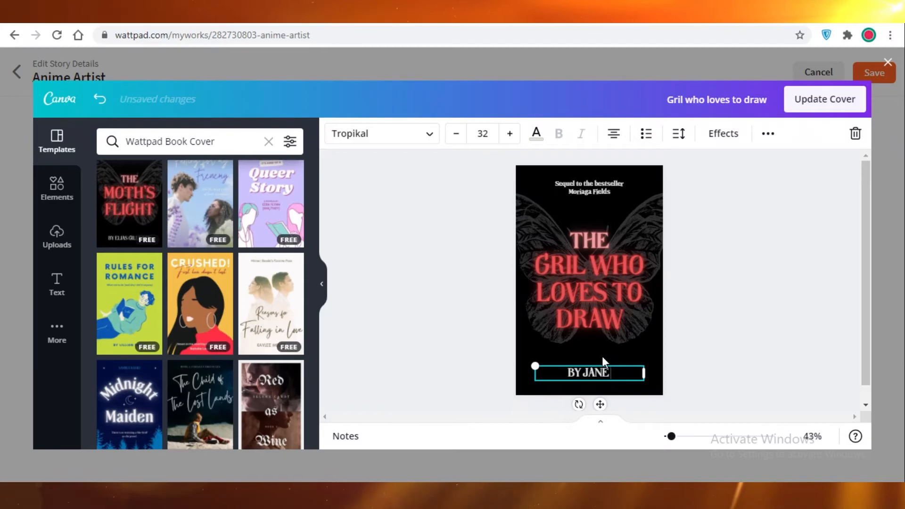
text( DOE)
double_click(567, 186)
key(BackSpace)
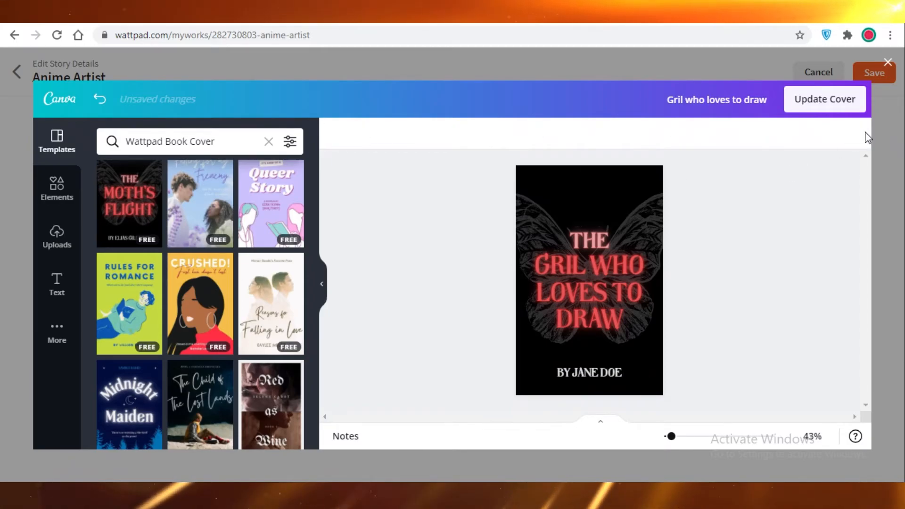
click(824, 100)
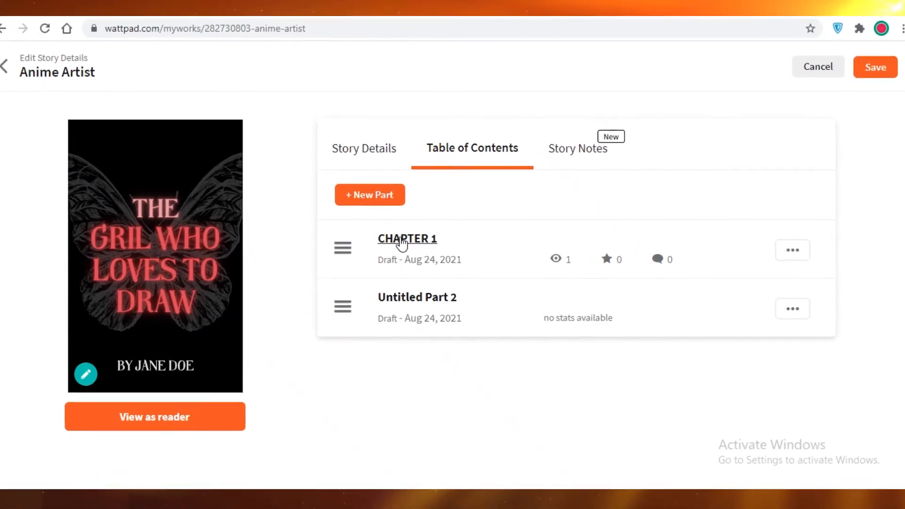
Check the options for Chapter 1 and look over the protagonist section of the Story Notes
click(793, 250)
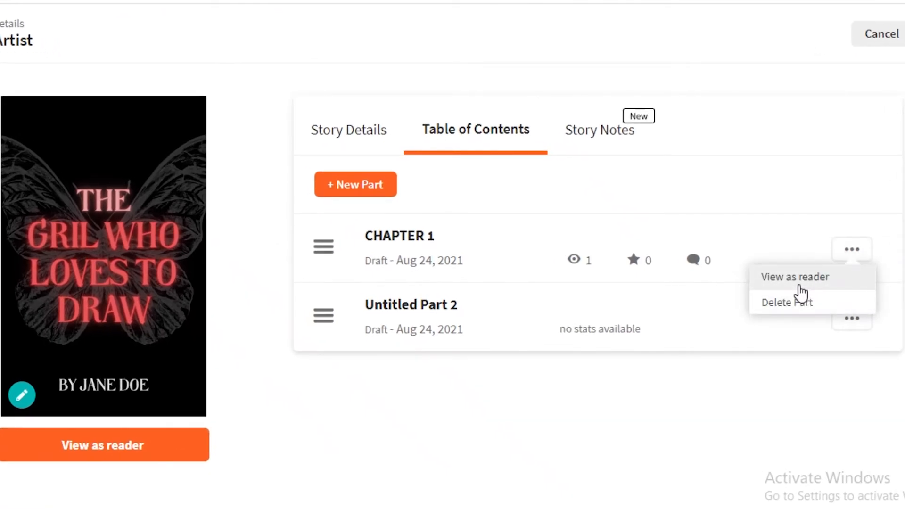
click(605, 131)
scroll(362, 264, down, 2)
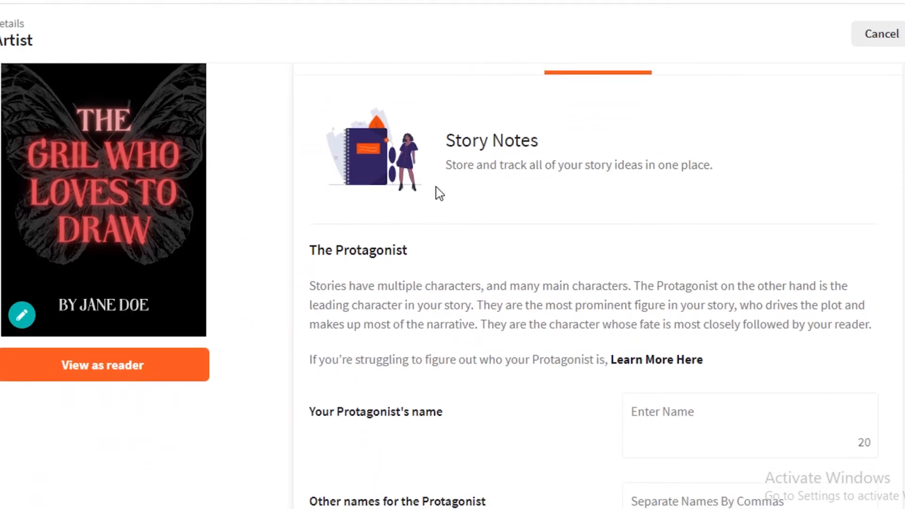
scroll(602, 188, down, 5)
scroll(447, 169, up, 2)
scroll(456, 276, down, 2)
scroll(369, 261, up, 2)
scroll(397, 301, down, 3)
drag(429, 274, 170, 271)
scroll(340, 287, down, 3)
click(171, 272)
scroll(443, 203, down, 10)
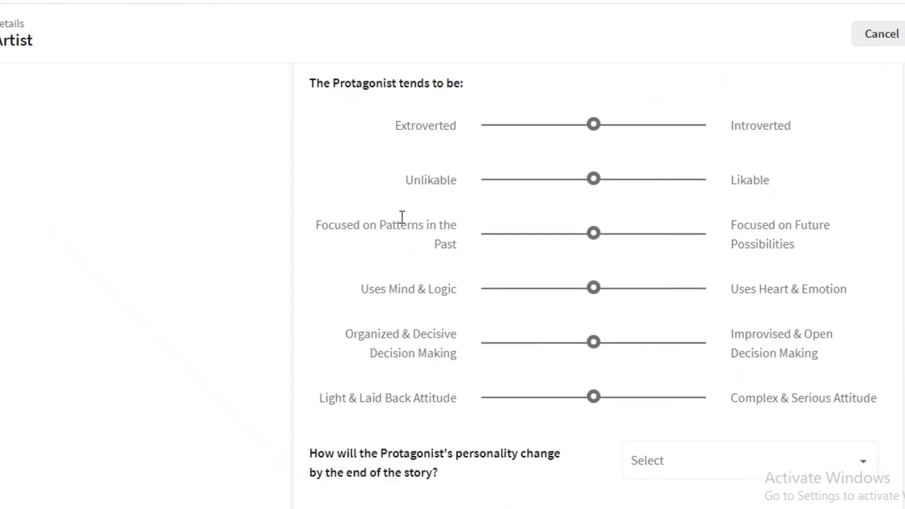
Examine the remaining Story Notes questions on the protagonist's personality, story goal and outcome, and return to the start of the form
scroll(399, 253, up, 2)
scroll(333, 243, down, 4)
scroll(445, 236, down, 2)
scroll(283, 161, up, 4)
scroll(586, 224, down, 8)
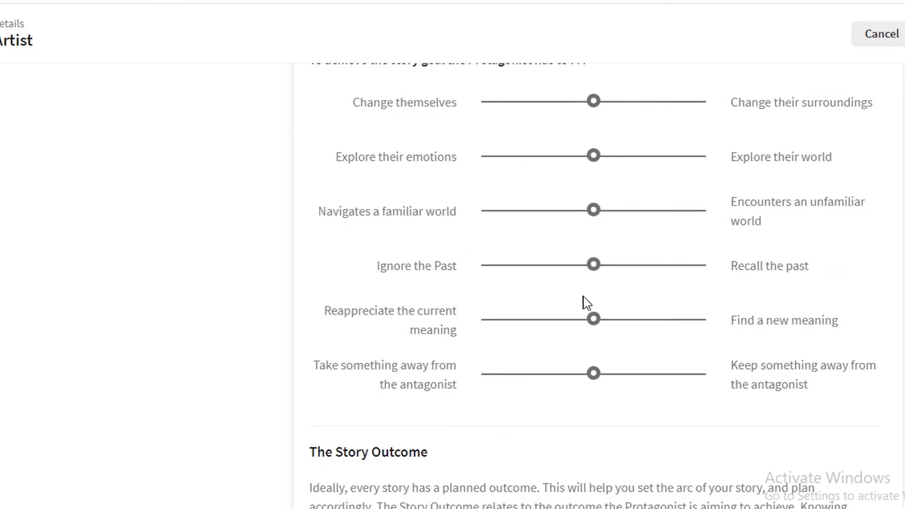
scroll(585, 303, down, 12)
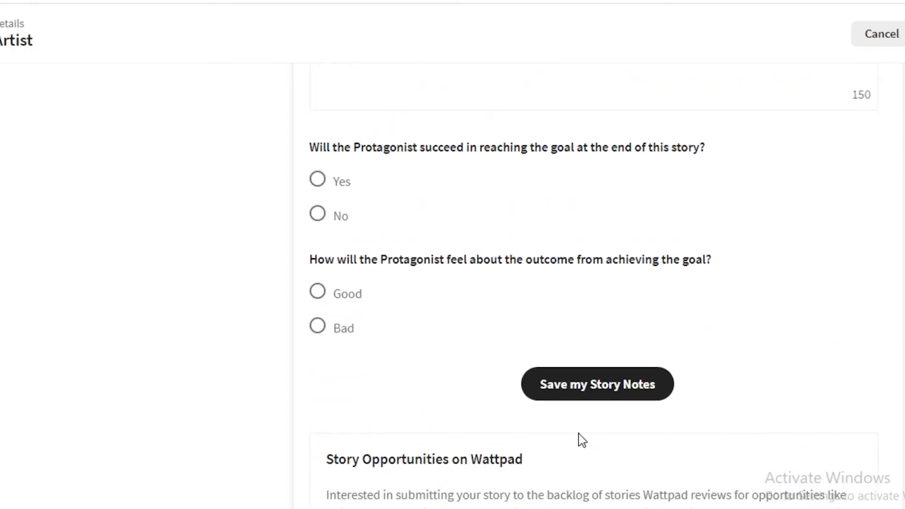
scroll(578, 433, down, 4)
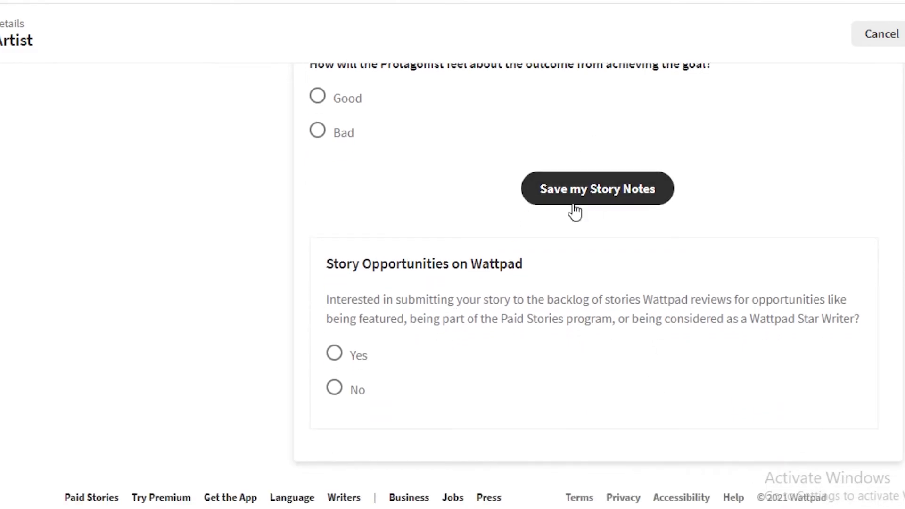
scroll(559, 289, up, 20)
scroll(400, 260, up, 9)
scroll(255, 259, down, 1)
scroll(272, 279, down, 1)
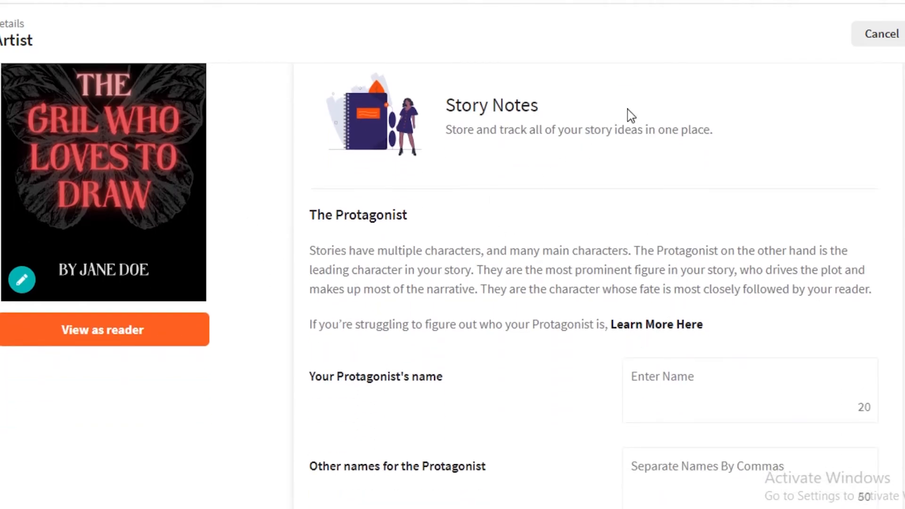
scroll(560, 218, up, 3)
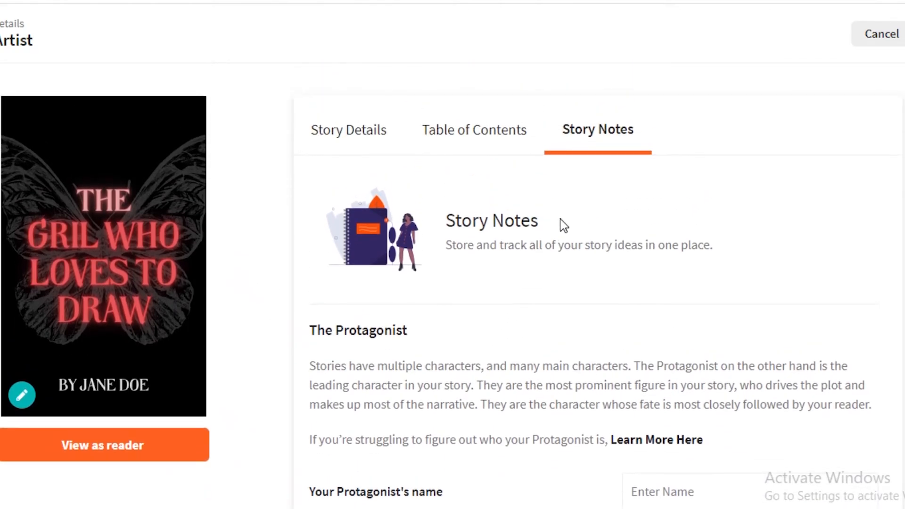
Review the Story Details of Anime Artist, including its characters, tags, genre and target audience
click(390, 136)
scroll(672, 323, down, 10)
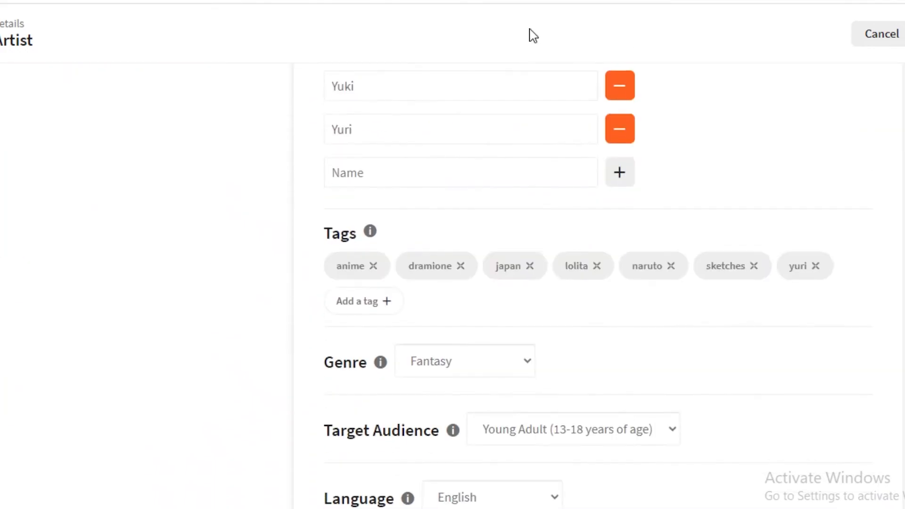
scroll(329, 214, up, 10)
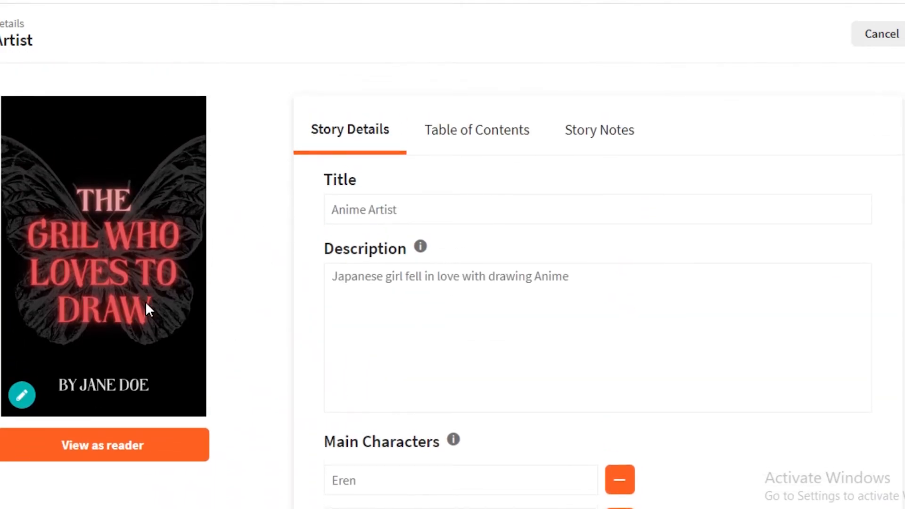
View Anime Artist as a reader, look over its story page, and return to the story details
click(66, 448)
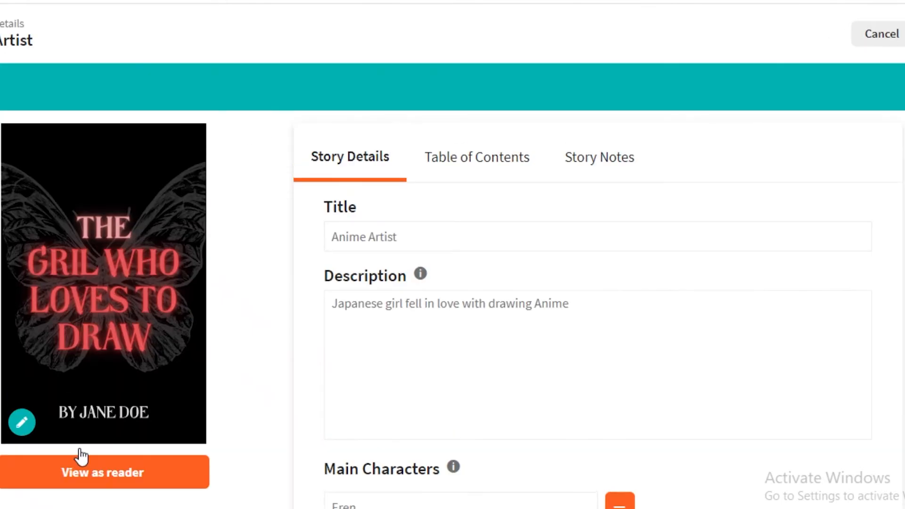
click(77, 456)
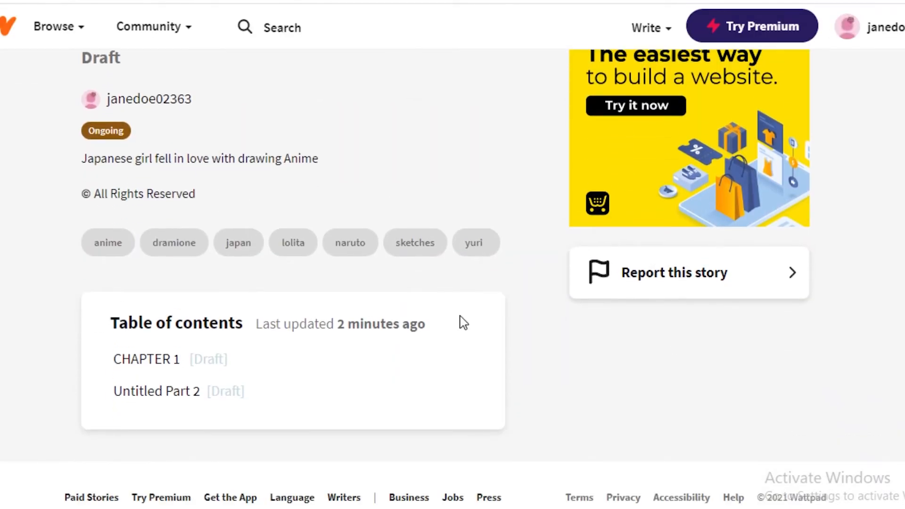
scroll(462, 321, up, 7)
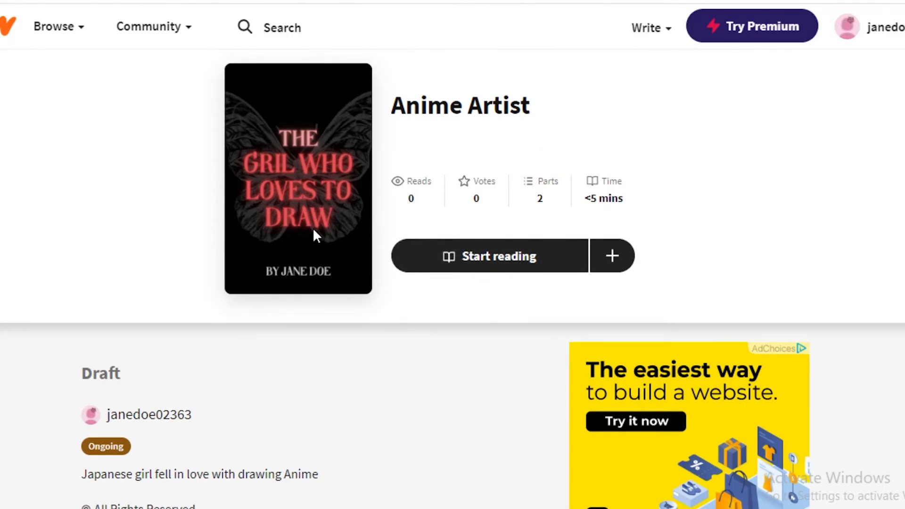
scroll(277, 242, down, 2)
scroll(357, 263, down, 2)
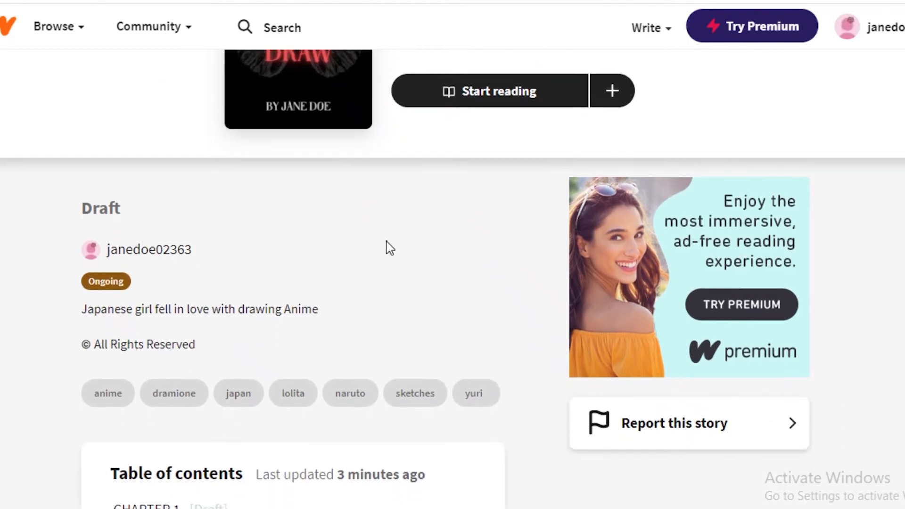
scroll(517, 224, down, 1)
scroll(222, 192, up, 3)
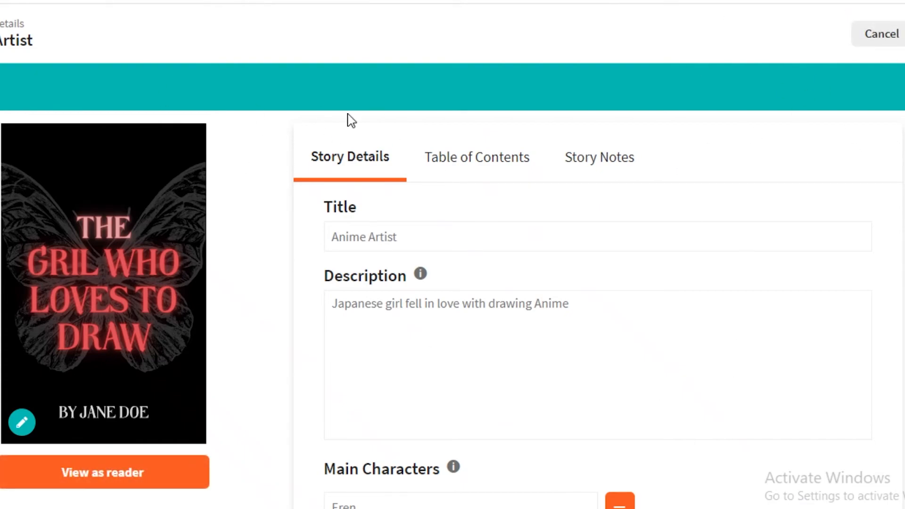
scroll(26, 123, down, 5)
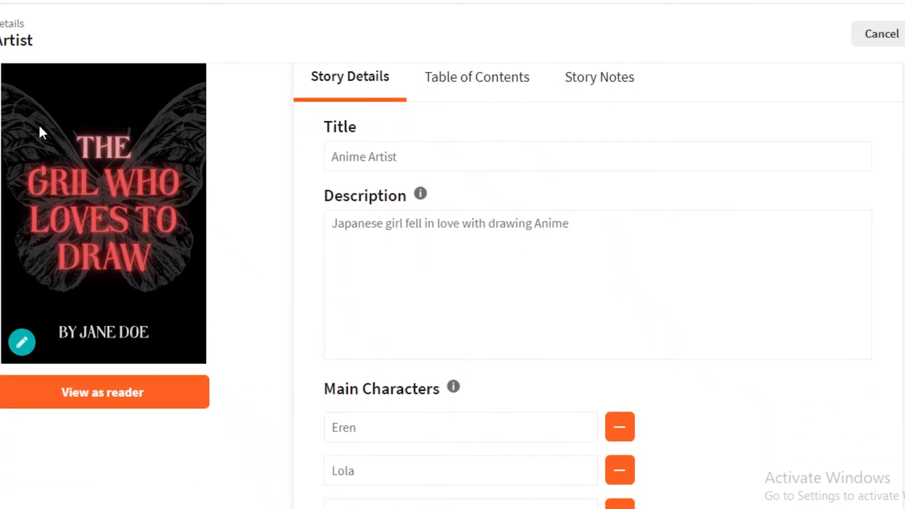
scroll(48, 154, up, 5)
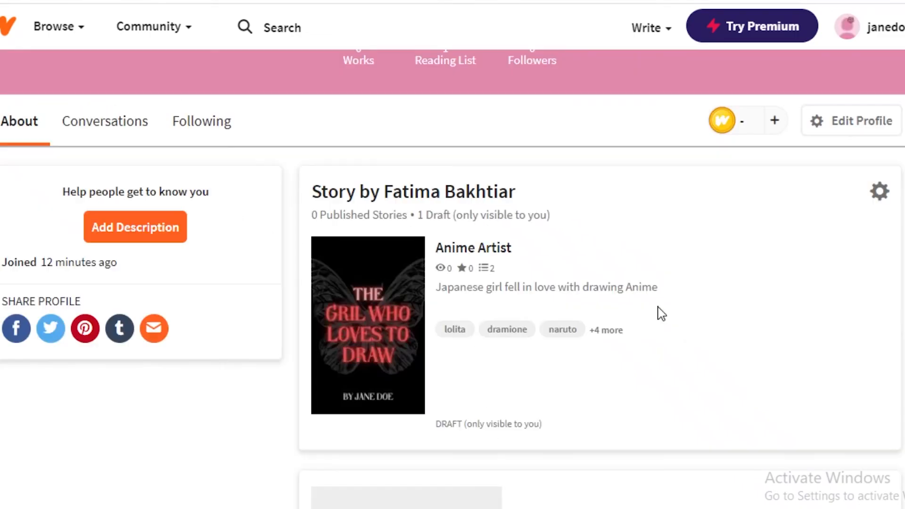
Look over the author's profile page with the Anime Artist story and reading list sections
scroll(651, 309, up, 2)
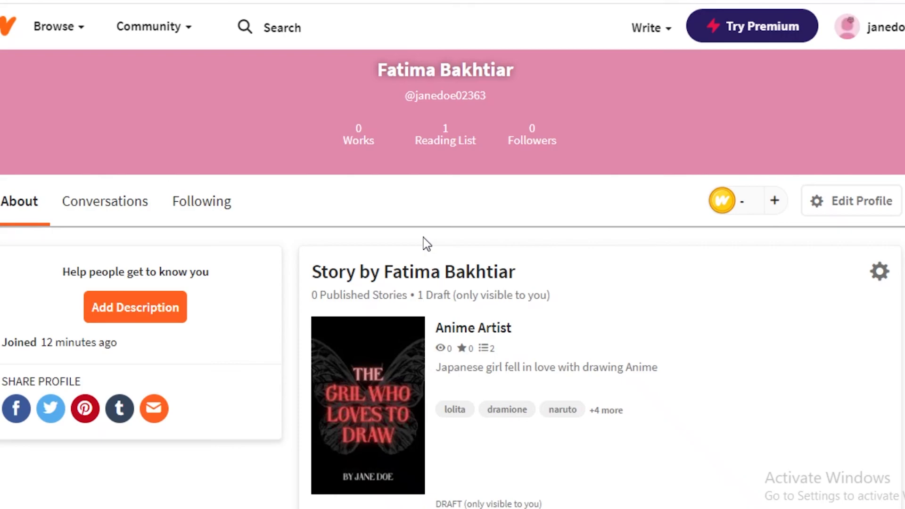
scroll(372, 203, down, 4)
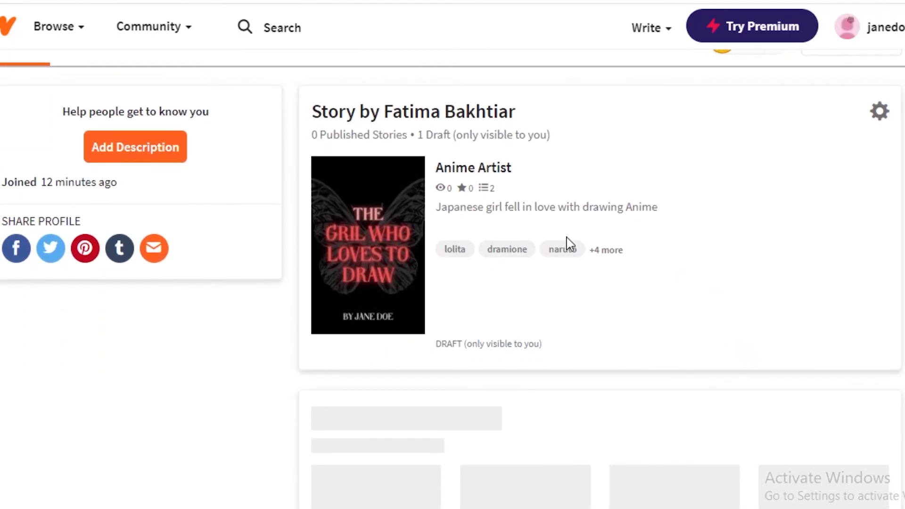
scroll(313, 137, down, 1)
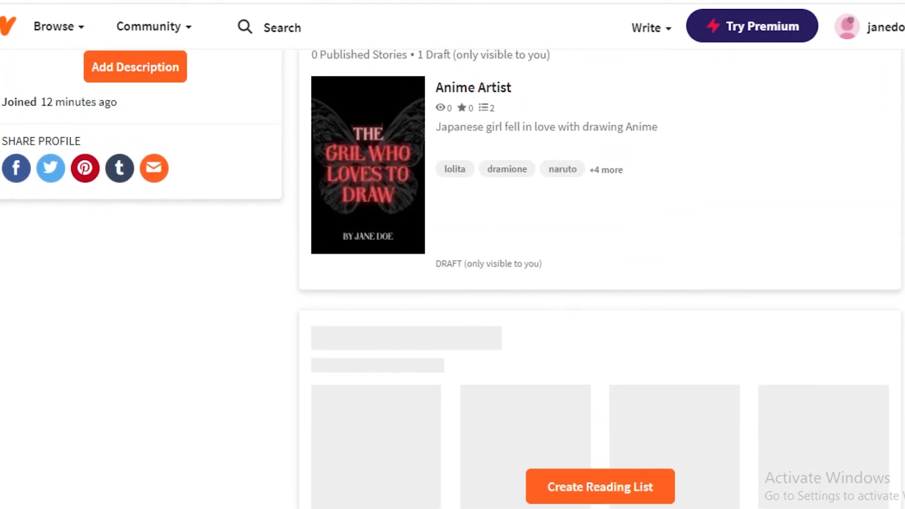
Open the Wattpad home page and browse its story recommendations, Paid Stories and the last featured banner
click(4, 26)
scroll(482, 326, down, 4)
scroll(516, 112, down, 10)
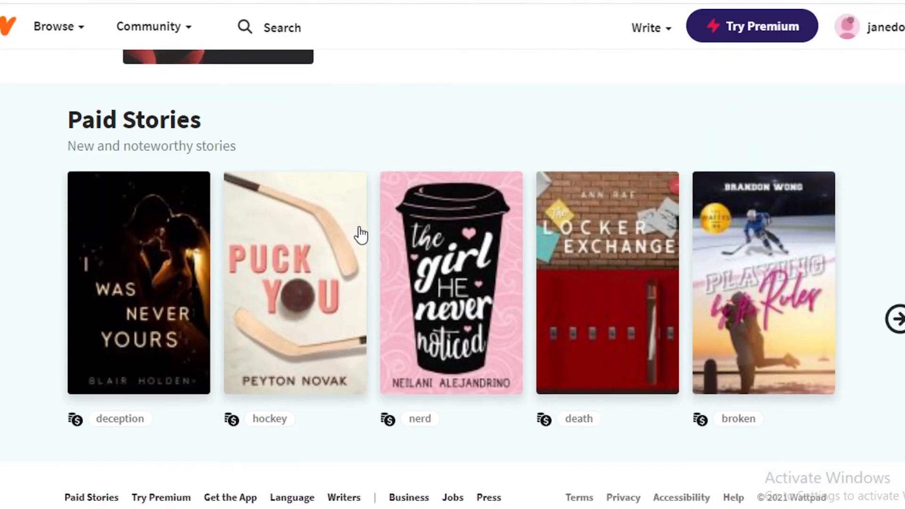
scroll(786, 255, up, 12)
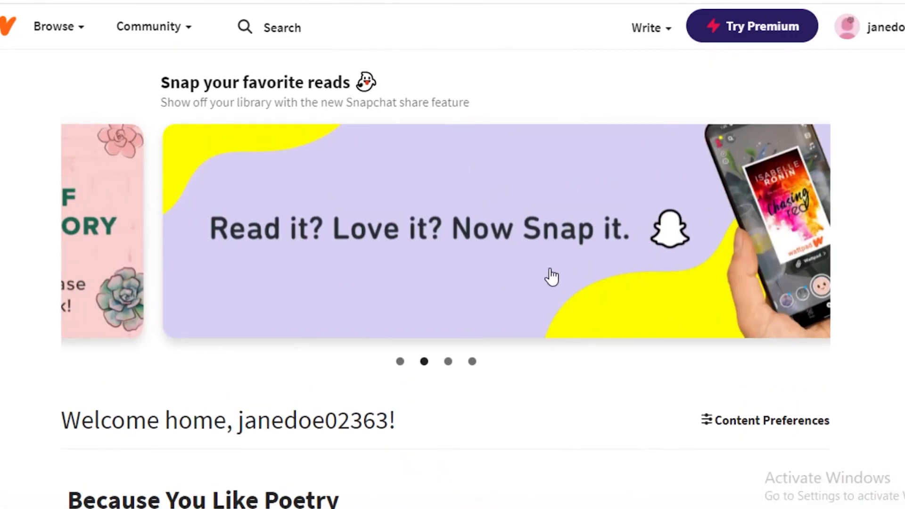
click(472, 360)
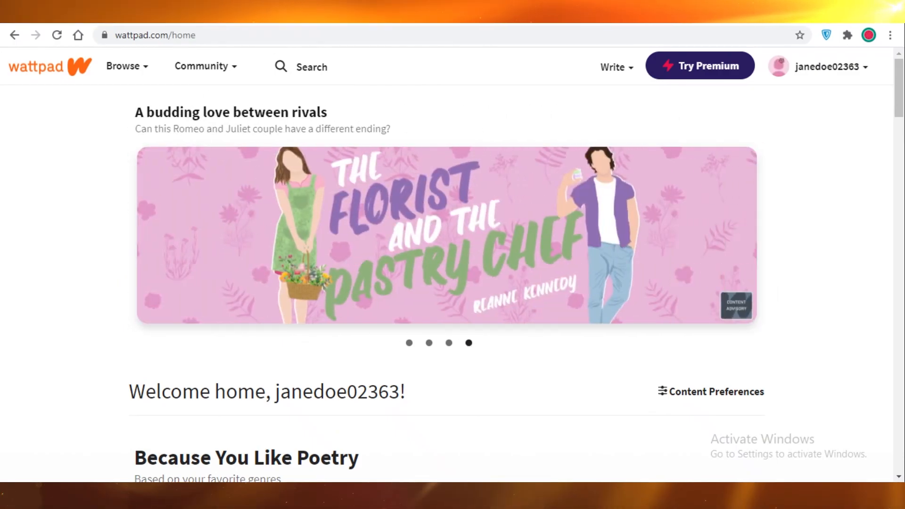
Switch to the author's profile page, look it over, and return to the Wattpad home page
click(53, 14)
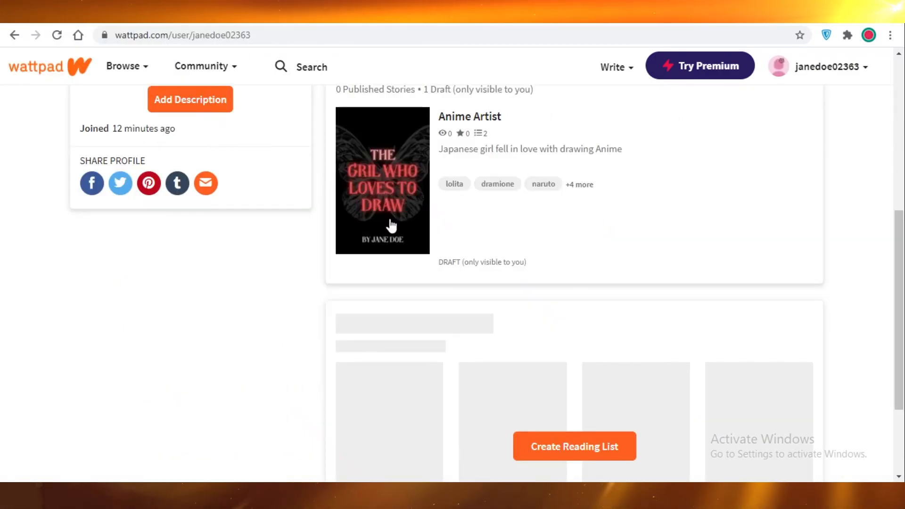
scroll(481, 317, up, 3)
scroll(460, 321, down, 3)
scroll(436, 311, up, 7)
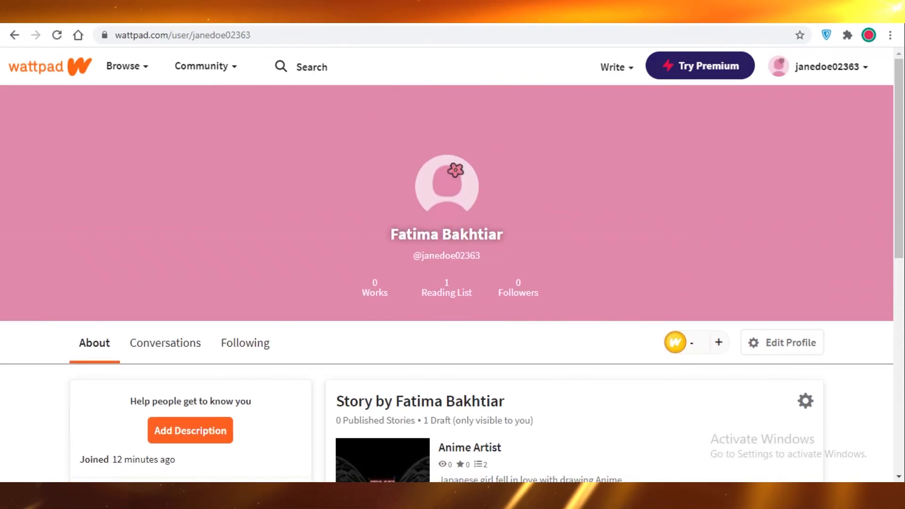
click(432, 22)
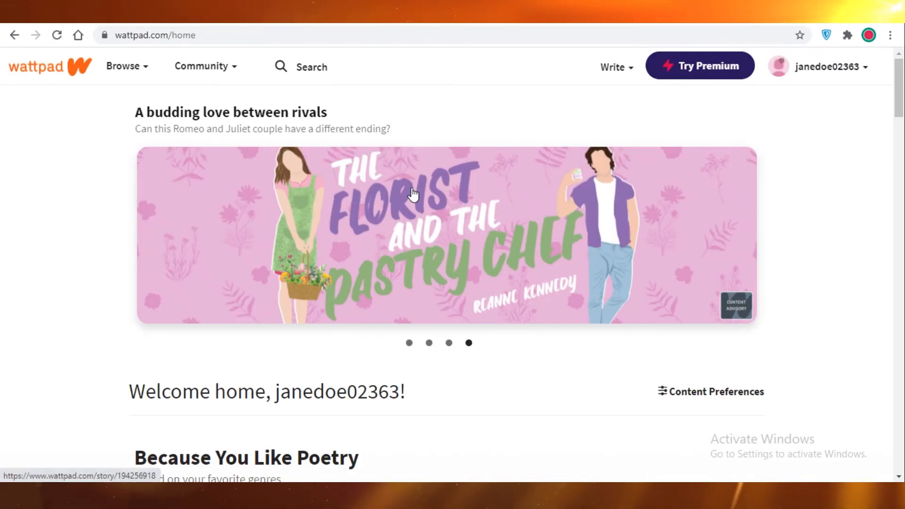